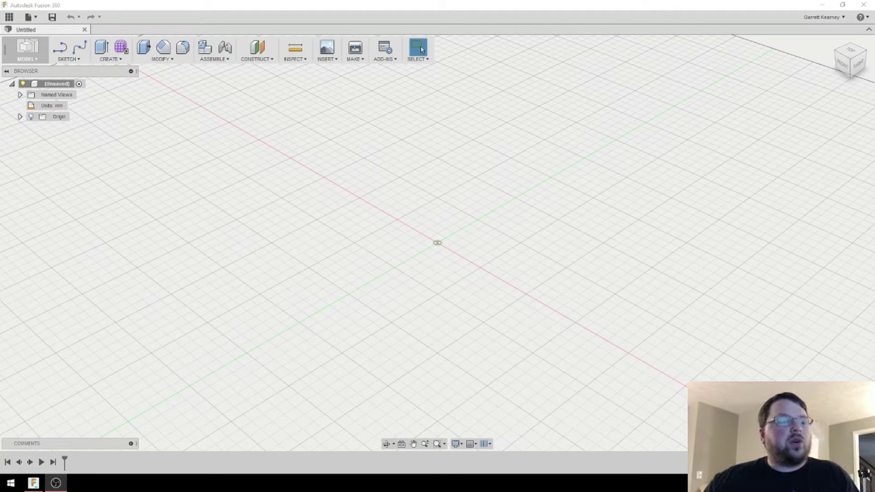
# Start a new form and place a T-Spline cylinder about 48 mm in diameter on the ground plane at the origin.
pyautogui.keyDown('shift'); pyautogui.moveTo(446, 292); pyautogui.dragTo(420, 250, button='middle'); pyautogui.keyUp('shift')
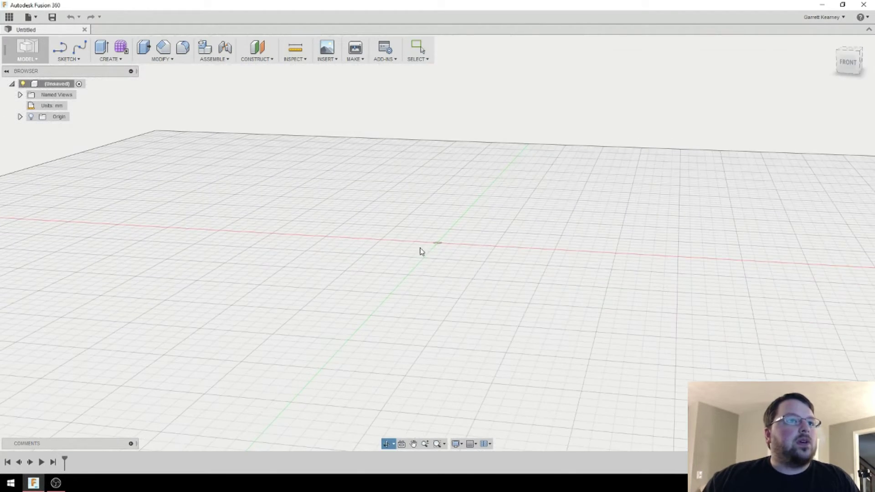
pyautogui.click(120, 49)
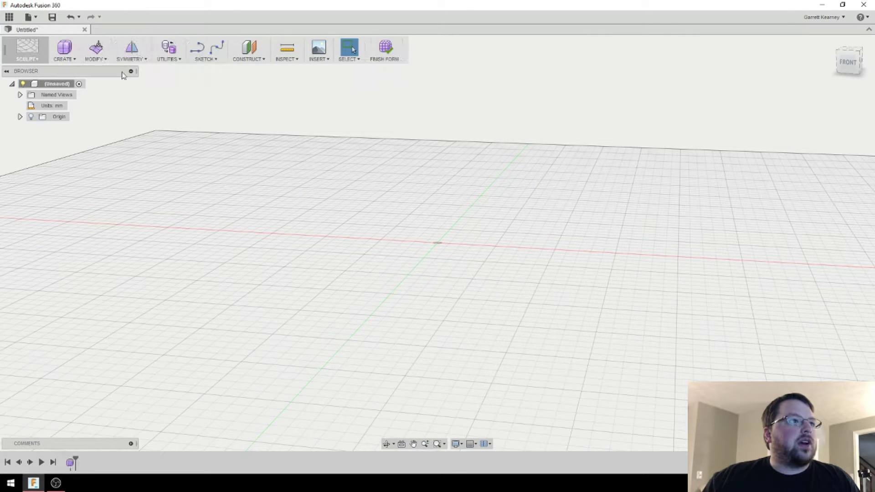
pyautogui.click(73, 63)
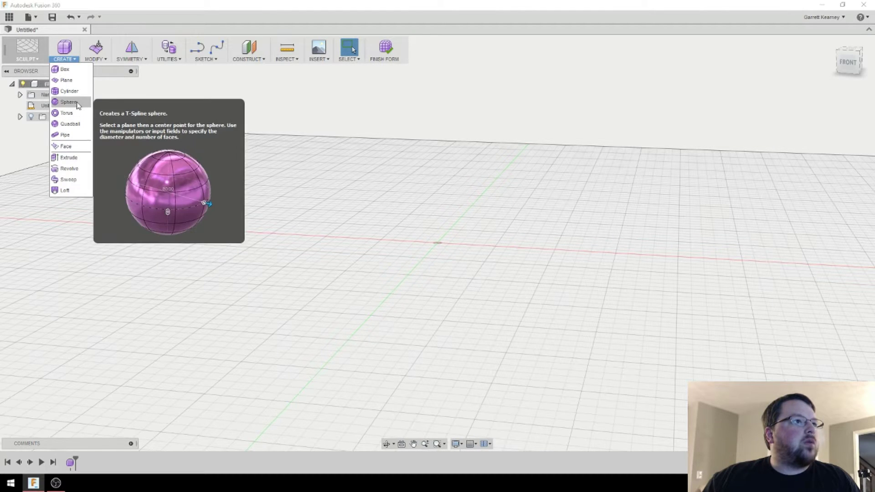
pyautogui.click(69, 91)
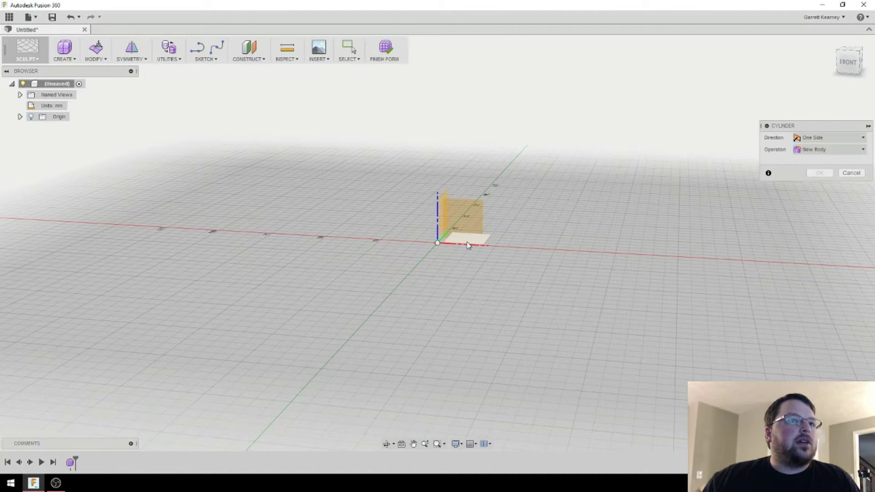
pyautogui.click(468, 246)
pyautogui.click(439, 244)
pyautogui.click(456, 257)
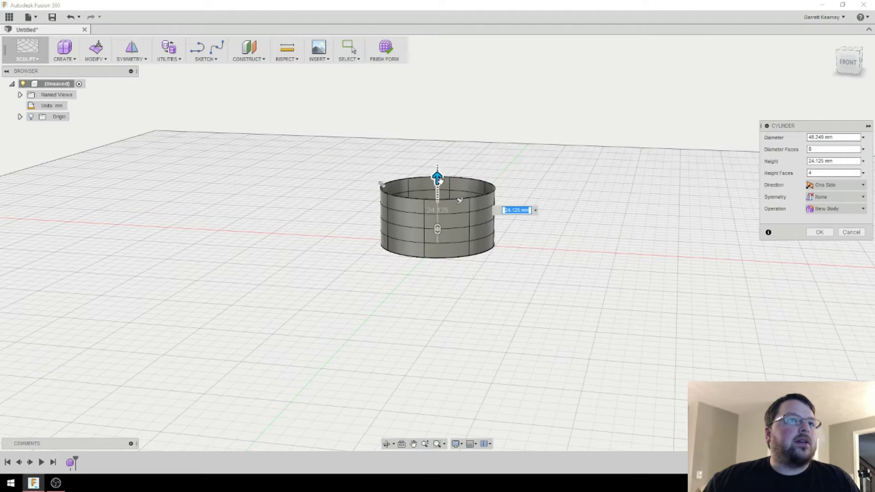
# Set the cylinder's height to 110 mm with 8 height faces and create it.
pyautogui.moveTo(440, 179); pyautogui.dragTo(458, 48)
pyautogui.scroll(-2, 464, 234)
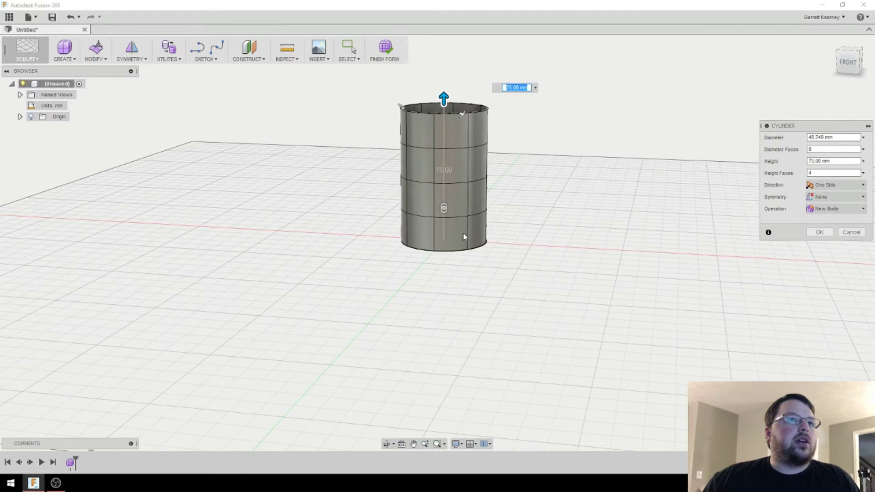
pyautogui.moveTo(467, 181); pyautogui.dragTo(471, 247, button='middle')
pyautogui.moveTo(450, 170); pyautogui.dragTo(452, 107)
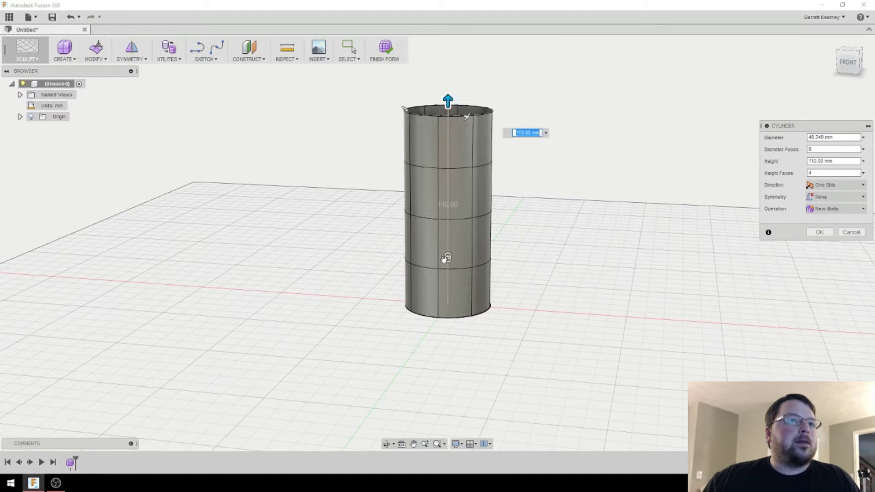
pyautogui.moveTo(448, 256); pyautogui.dragTo(453, 226)
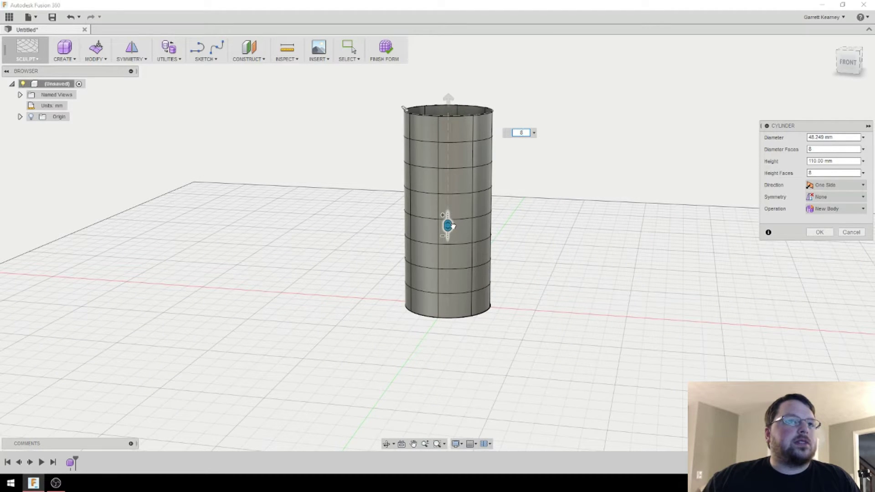
pyautogui.click(818, 233)
# Flare the edge ring near the cylinder's base outward with Edit Form.
pyautogui.keyDown('shift'); pyautogui.moveTo(642, 284); pyautogui.dragTo(657, 276, button='middle'); pyautogui.keyUp('shift')
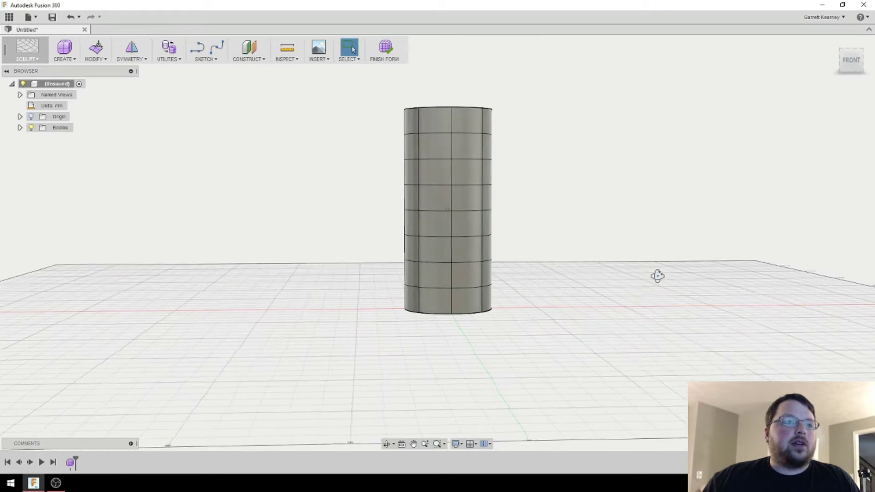
pyautogui.doubleClick(470, 288)
pyautogui.rightClick(462, 288)
pyautogui.click(434, 301)
pyautogui.moveTo(448, 286)
pyautogui.mouseDown()
pyautogui.moveTo(461, 283)
pyautogui.moveTo(447, 273)
pyautogui.mouseUp()
# Scale the middle and upper edge rings of the cylinder to shape a narrow waist and a tapered top opening.
pyautogui.doubleClick(468, 262)
pyautogui.doubleClick(468, 236)
pyautogui.moveTo(448, 234); pyautogui.dragTo(435, 143)
pyautogui.moveTo(427, 107); pyautogui.dragTo(431, 168, button='middle')
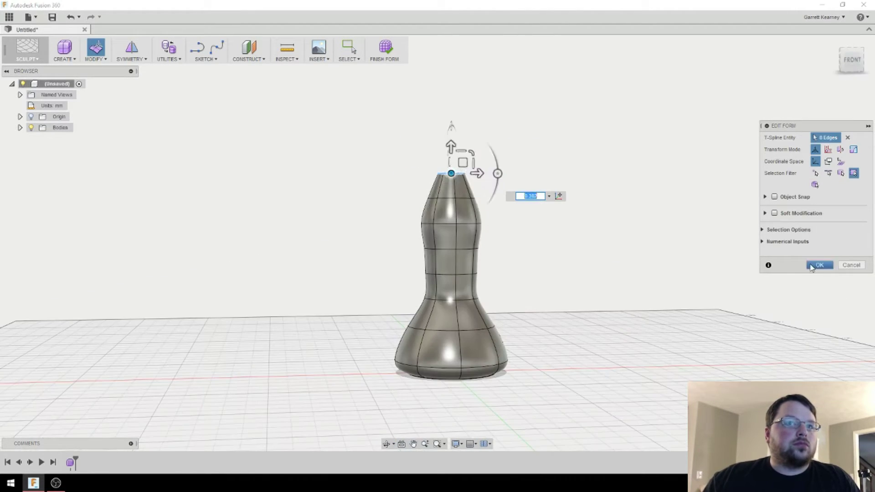
pyautogui.doubleClick(433, 175)
pyautogui.moveTo(453, 174); pyautogui.dragTo(426, 180)
pyautogui.click(819, 265)
# Refine further edge rings of the sculpted body with Edit Form and accept the changes.
pyautogui.keyDown('shift'); pyautogui.moveTo(319, 228); pyautogui.dragTo(461, 269, button='middle'); pyautogui.keyUp('shift')
pyautogui.doubleClick(461, 269)
pyautogui.moveTo(413, 217); pyautogui.dragTo(435, 221)
pyautogui.keyDown('shift'); pyautogui.moveTo(460, 278); pyautogui.dragTo(494, 328, button='middle'); pyautogui.keyUp('shift')
pyautogui.click(582, 317)
pyautogui.click(853, 173)
pyautogui.doubleClick(469, 247)
pyautogui.keyDown('shift'); pyautogui.moveTo(588, 365); pyautogui.dragTo(416, 315, button='middle'); pyautogui.keyUp('shift')
pyautogui.scroll(3, 457, 326)
pyautogui.click(463, 301)
pyautogui.scroll(-4, 532, 311)
pyautogui.click(820, 265)
# Create a 40 mm T-Spline sphere as a new body at the origin and move it onto the body's top as a head.
pyautogui.keyDown('shift'); pyautogui.moveTo(533, 311); pyautogui.dragTo(561, 228, button='middle'); pyautogui.keyUp('shift')
pyautogui.scroll(3, 557, 224)
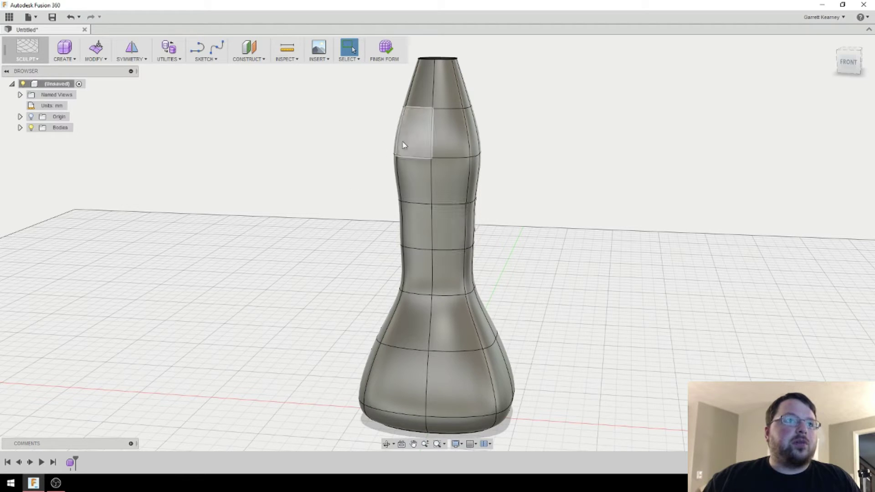
pyautogui.moveTo(547, 180); pyautogui.dragTo(552, 269, button='middle')
pyautogui.click(64, 58)
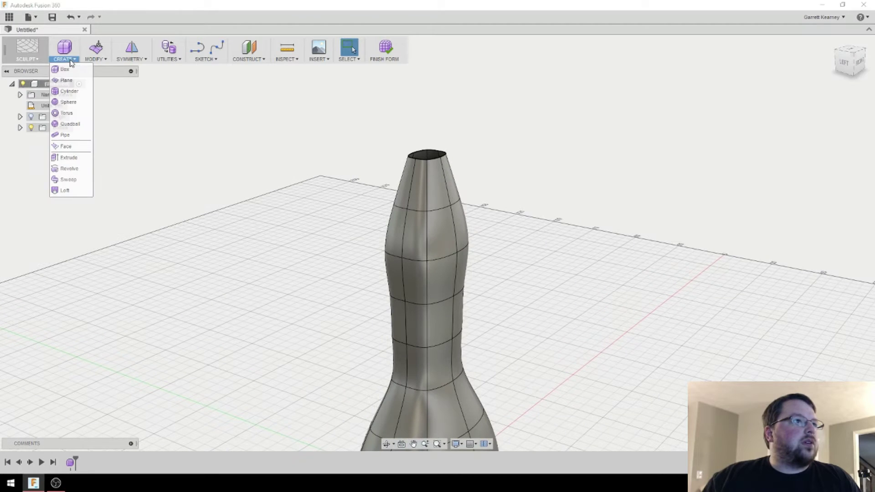
pyautogui.click(71, 104)
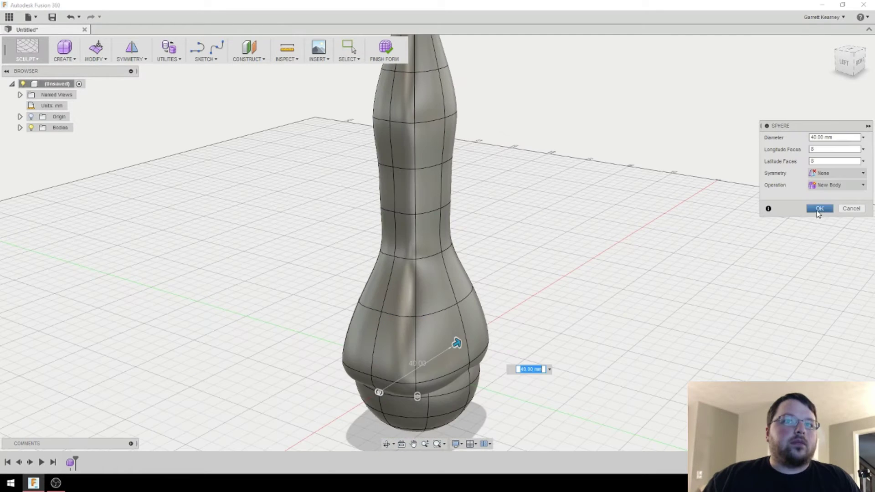
pyautogui.click(818, 208)
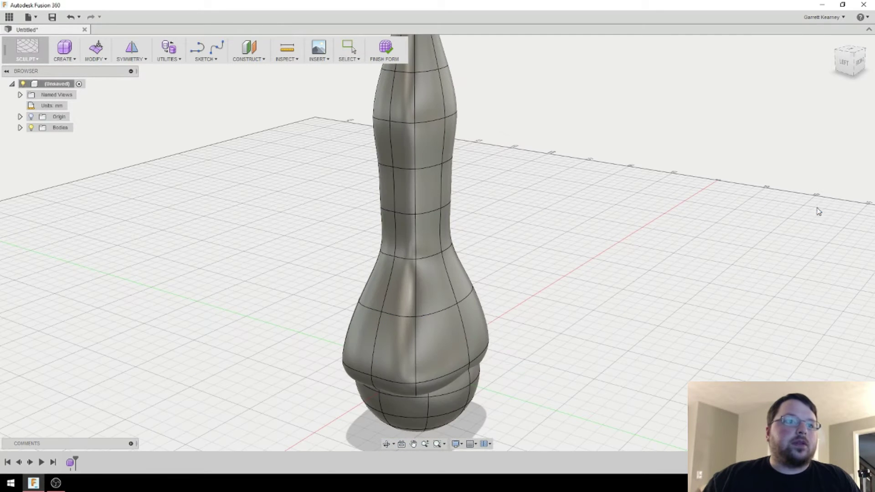
pyautogui.rightClick(430, 407)
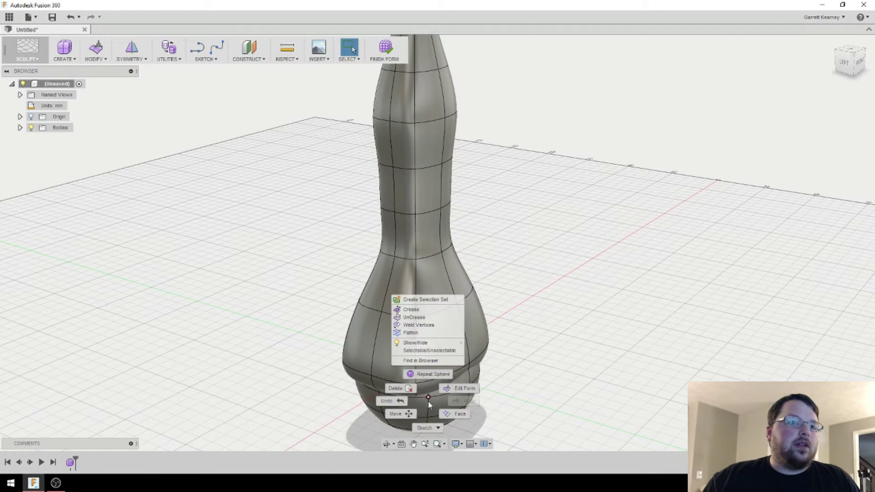
pyautogui.click(403, 416)
# Create a quadball with 2 span faces centred at the origin, sized smaller than the head sphere.
pyautogui.click(67, 58)
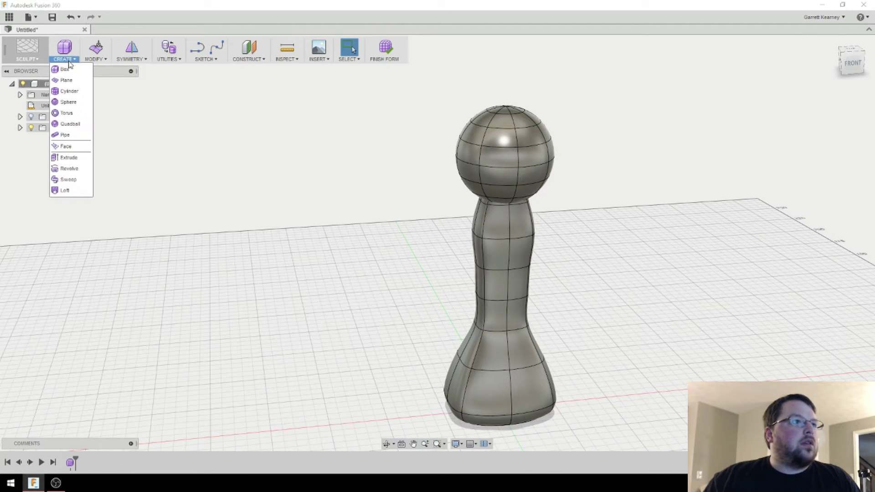
pyautogui.click(71, 124)
pyautogui.click(504, 402)
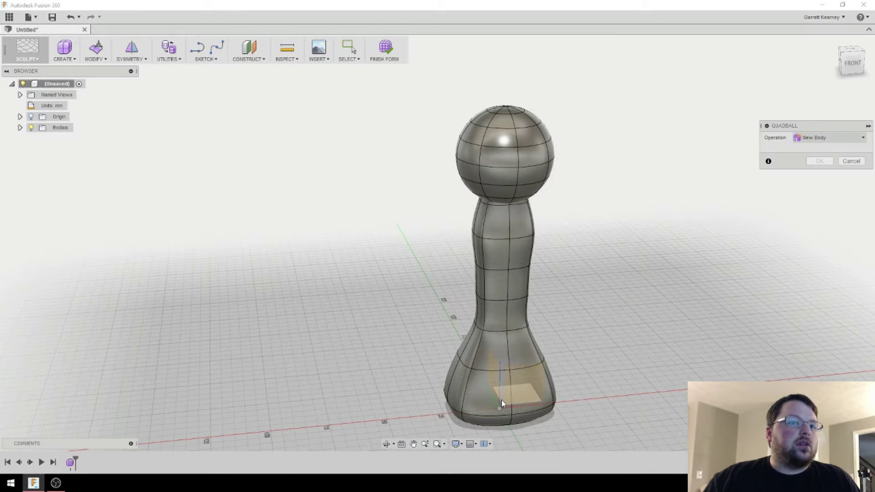
pyautogui.click(501, 410)
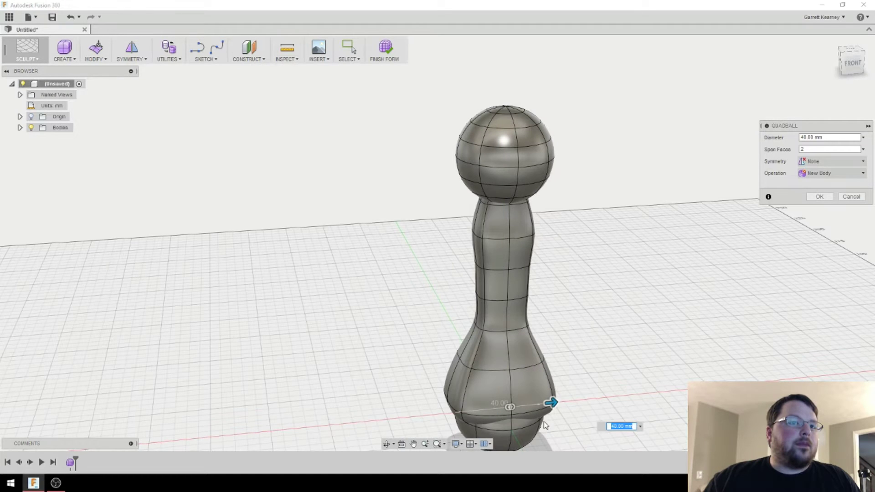
pyautogui.scroll(-2, 552, 403)
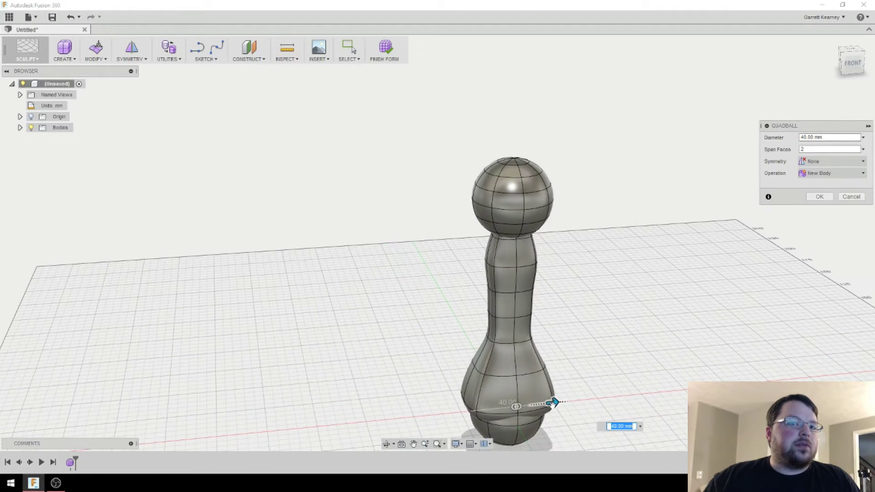
pyautogui.moveTo(554, 402); pyautogui.dragTo(530, 409)
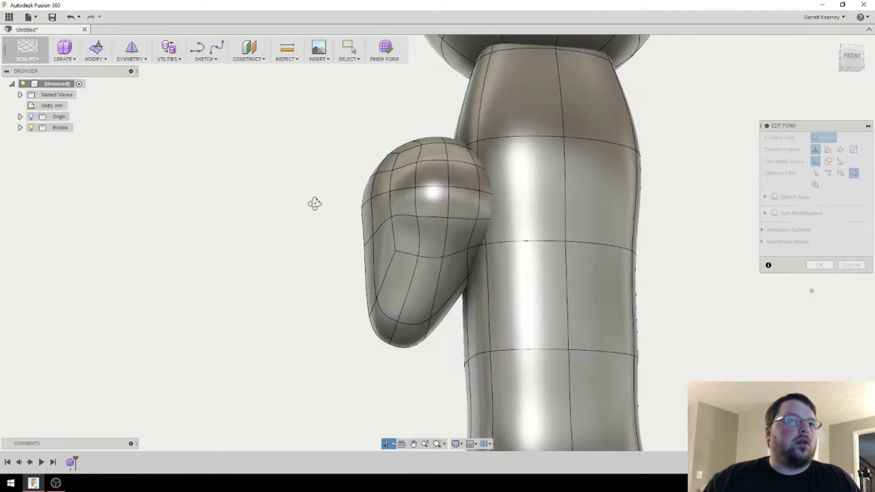
# Extrude the four faces at the arm's lower tip in one direction.
pyautogui.scroll(5, 342, 229)
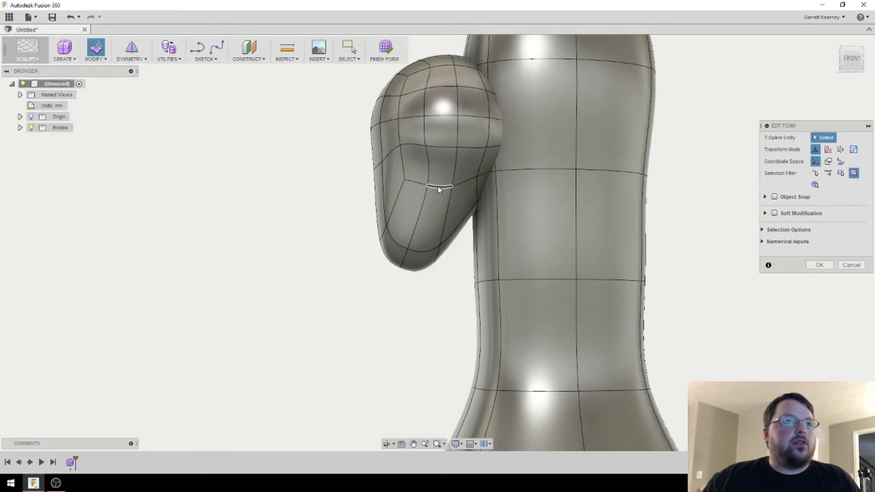
pyautogui.moveTo(456, 172)
pyautogui.keyDown('shift'); pyautogui.mouseDown(button='middle')
pyautogui.moveTo(491, 202)
pyautogui.moveTo(449, 165)
pyautogui.mouseUp(button='middle'); pyautogui.keyUp('shift')
pyautogui.scroll(-3, 444, 139)
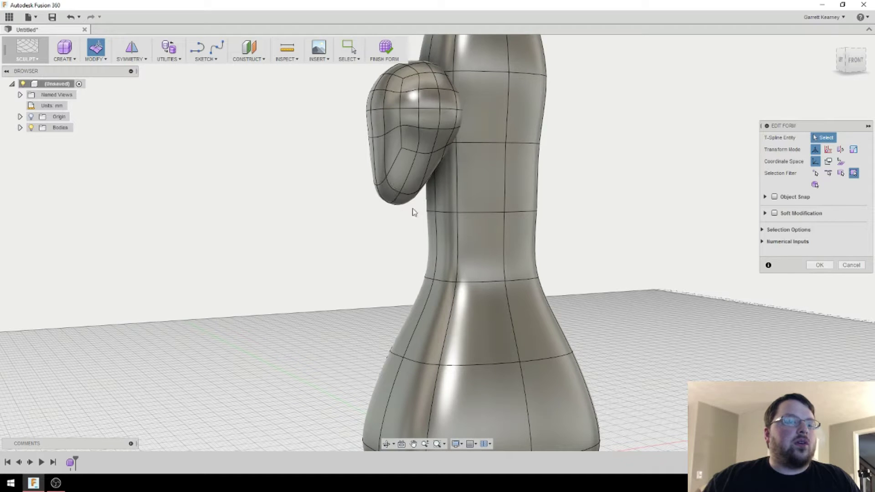
pyautogui.scroll(2, 411, 207)
pyautogui.keyDown('shift'); pyautogui.moveTo(457, 176); pyautogui.dragTo(460, 239, button='middle'); pyautogui.keyUp('shift')
pyautogui.click(426, 256)
pyautogui.keyDown('shift'); pyautogui.click(405, 251); pyautogui.keyUp('shift')
pyautogui.click(95, 51)
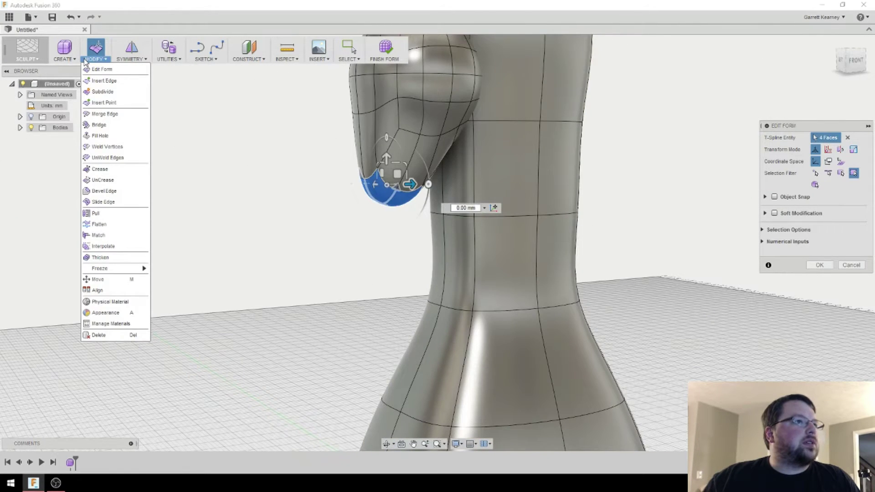
pyautogui.click(90, 59)
pyautogui.click(96, 60)
pyautogui.click(64, 54)
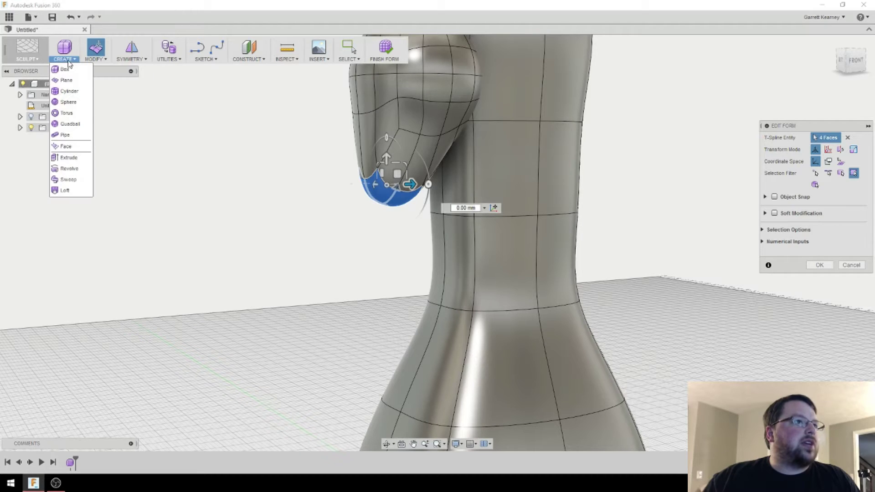
pyautogui.click(71, 162)
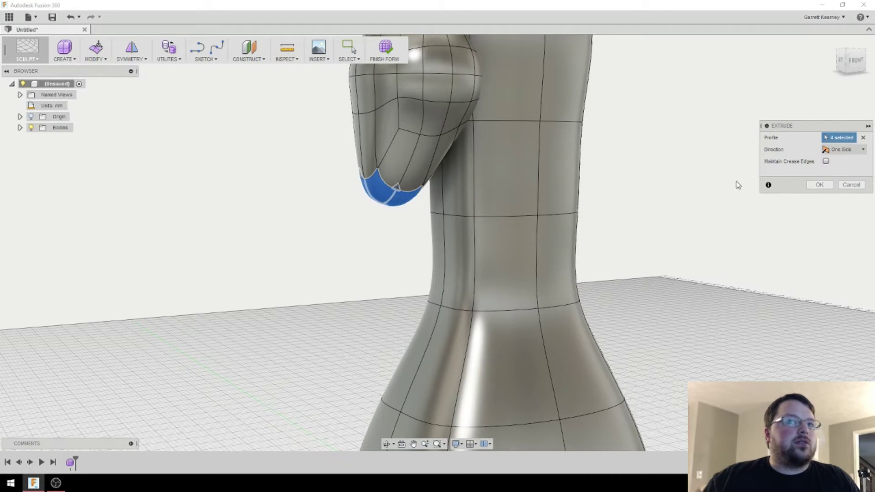
pyautogui.click(817, 186)
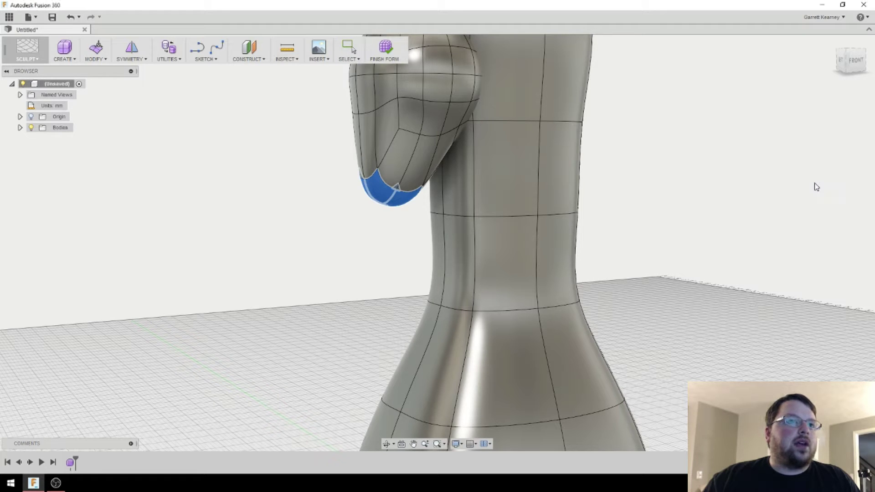
# Pull the four tip faces downward with Edit Form to lengthen the arm, and extrude them once more.
pyautogui.rightClick(392, 189)
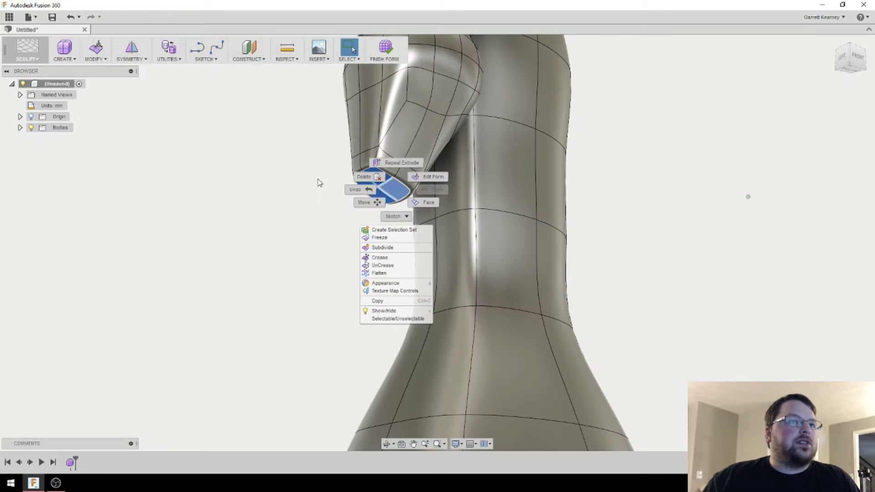
pyautogui.click(430, 176)
pyautogui.keyDown('shift'); pyautogui.moveTo(385, 189); pyautogui.dragTo(438, 195, button='middle'); pyautogui.keyUp('shift')
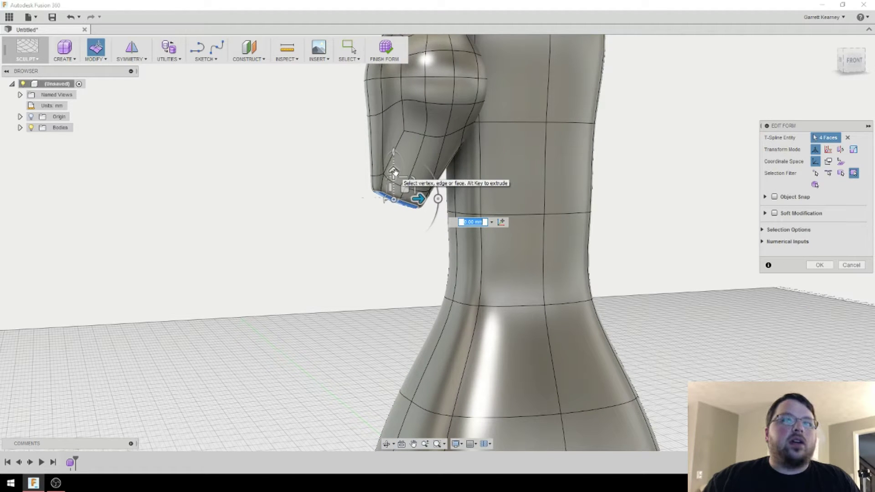
pyautogui.moveTo(394, 172); pyautogui.dragTo(381, 244)
pyautogui.moveTo(455, 230)
pyautogui.keyDown('shift'); pyautogui.mouseDown(button='middle')
pyautogui.moveTo(436, 232)
pyautogui.moveTo(476, 231)
pyautogui.moveTo(446, 215)
pyautogui.moveTo(432, 221)
pyautogui.moveTo(435, 240)
pyautogui.moveTo(440, 226)
pyautogui.mouseUp(button='middle'); pyautogui.keyUp('shift')
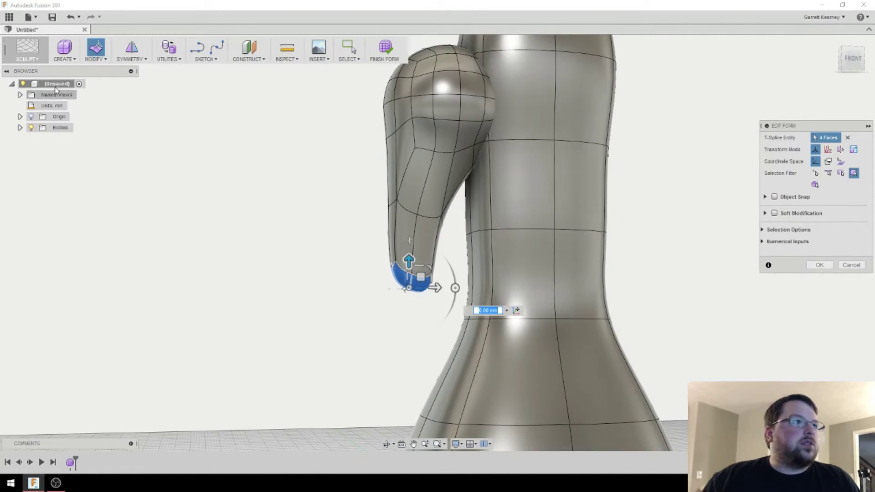
pyautogui.click(65, 51)
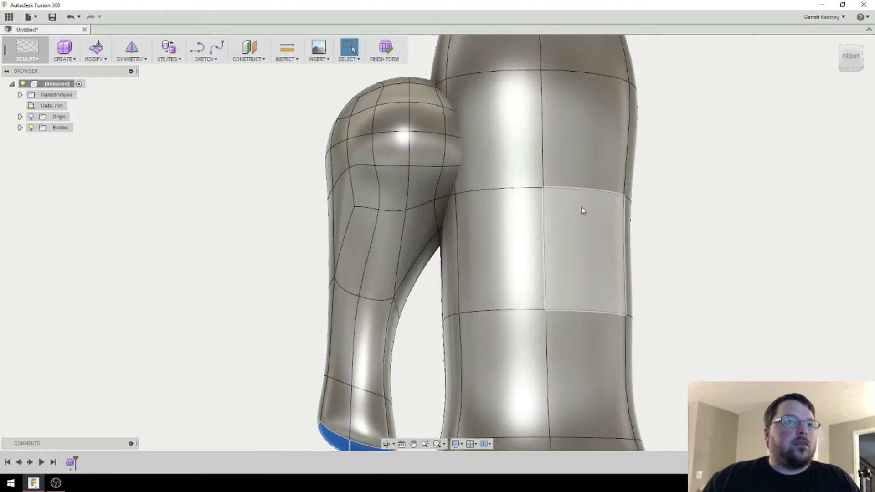
# Crease the four edges on the arm's inner side, just below the shoulder ball.
pyautogui.keyDown('shift'); pyautogui.moveTo(580, 209); pyautogui.dragTo(533, 218, button='middle'); pyautogui.keyUp('shift')
pyautogui.scroll(-3, 545, 230)
pyautogui.scroll(5, 533, 217)
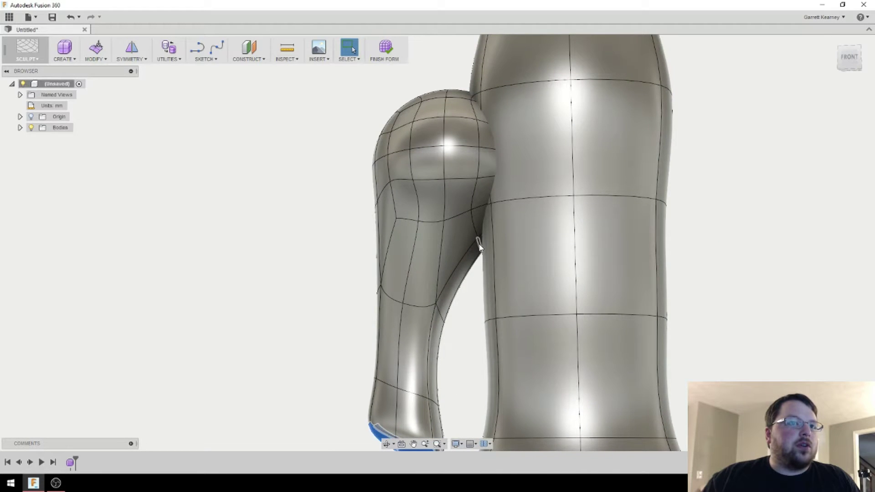
pyautogui.click(479, 243)
pyautogui.keyDown('shift'); pyautogui.moveTo(498, 272); pyautogui.dragTo(513, 275, button='middle'); pyautogui.keyUp('shift')
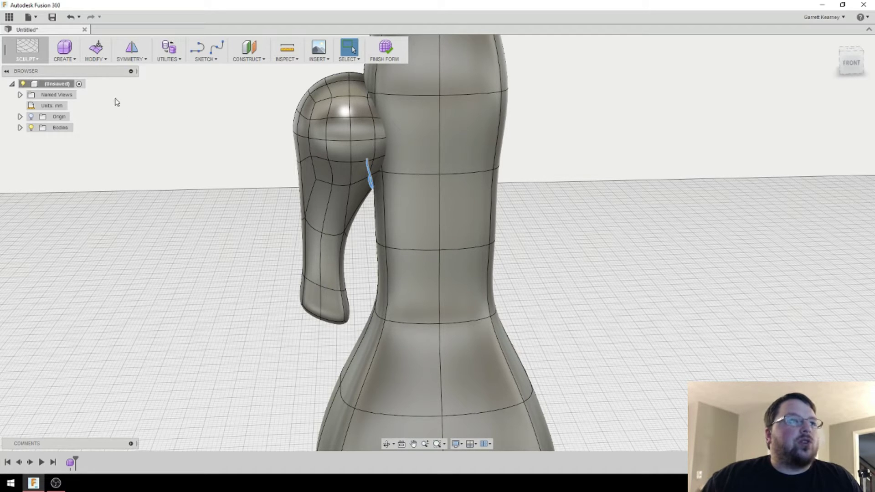
pyautogui.click(104, 60)
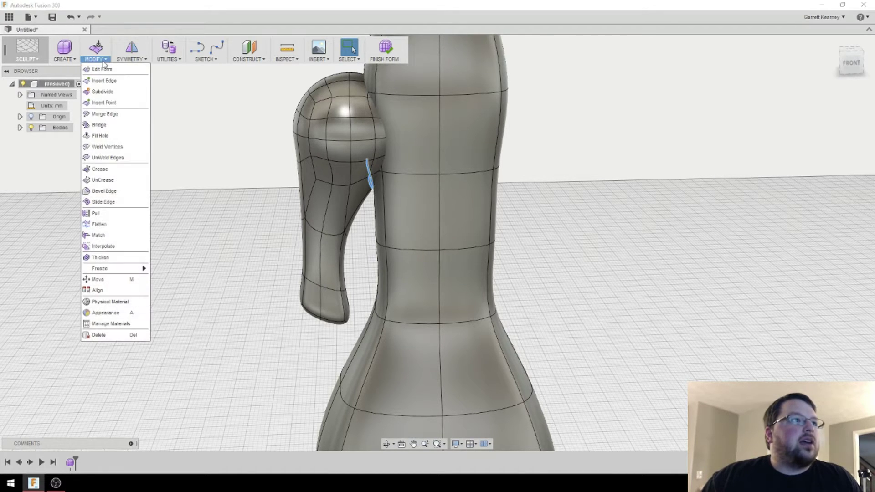
pyautogui.click(109, 172)
pyautogui.keyDown('shift'); pyautogui.moveTo(364, 219); pyautogui.dragTo(352, 205, button='middle'); pyautogui.keyUp('shift')
pyautogui.scroll(8, 370, 193)
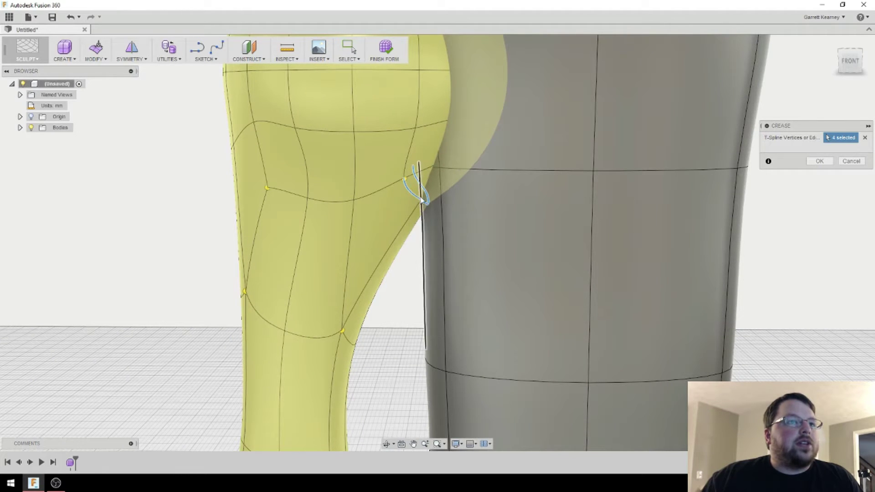
pyautogui.moveTo(417, 248); pyautogui.dragTo(425, 294, button='middle')
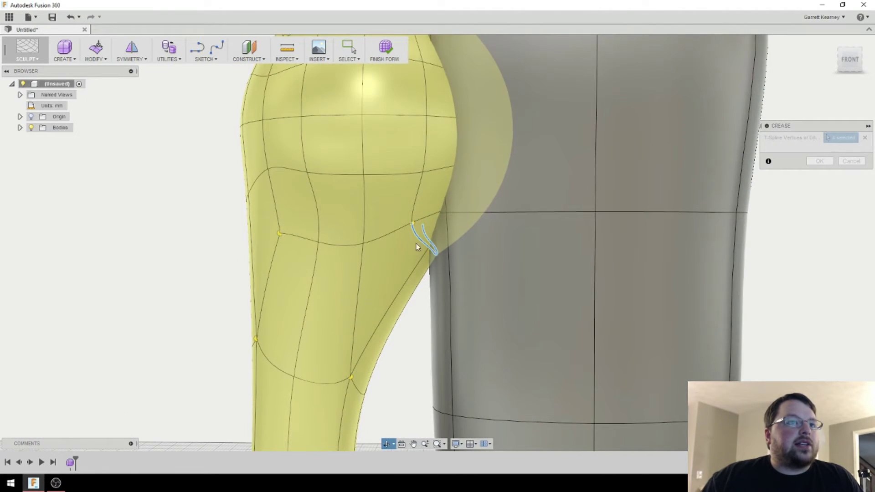
pyautogui.click(819, 161)
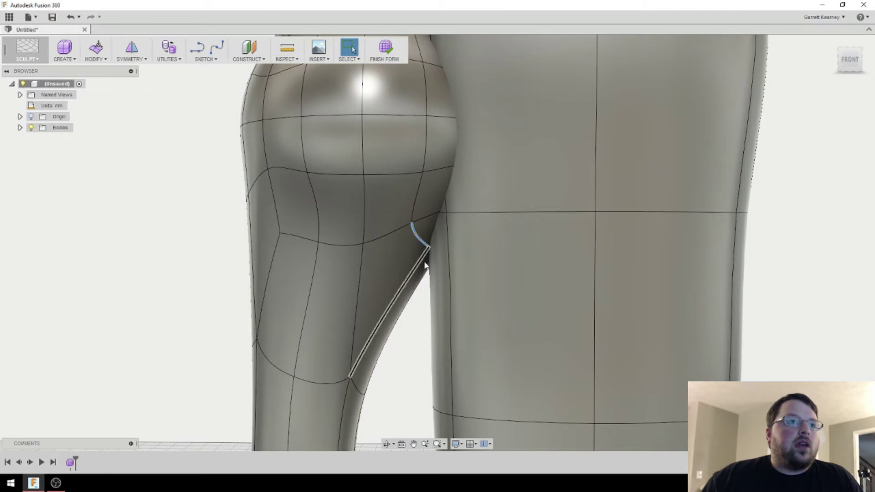
# Hide the main body, Body1, to expose the inner side of the arm.
pyautogui.scroll(-10, 427, 272)
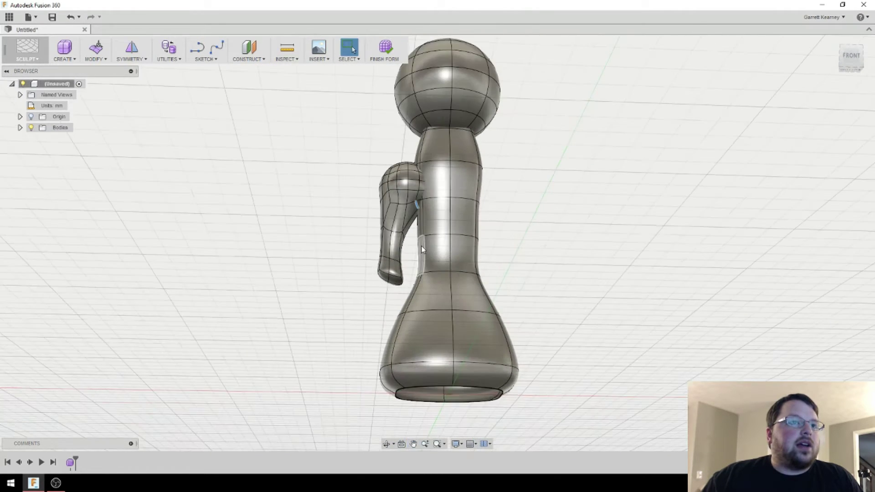
pyautogui.scroll(2, 421, 250)
pyautogui.click(20, 128)
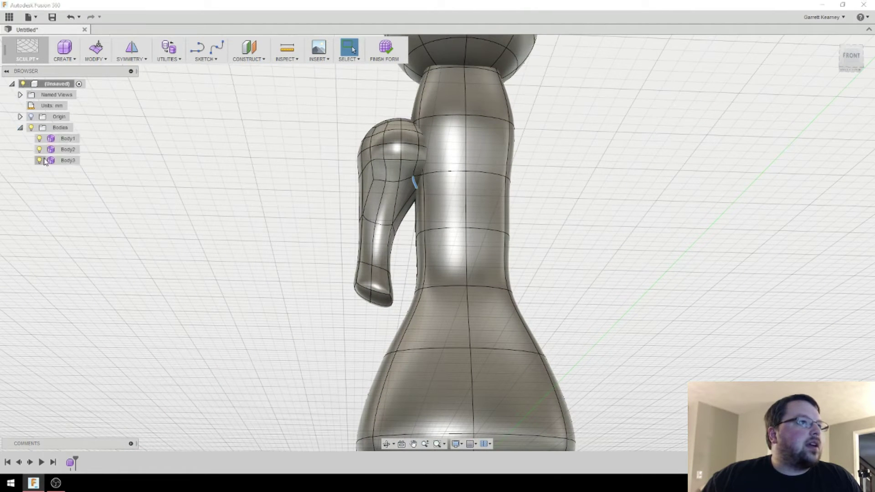
pyautogui.click(39, 139)
pyautogui.keyDown('shift'); pyautogui.moveTo(442, 203); pyautogui.dragTo(407, 230, button='middle'); pyautogui.keyUp('shift')
# Move the four creased edges under the shoulder ball -3 mm sideways, into the arm, with Edit Form.
pyautogui.keyDown('shift'); pyautogui.click(453, 190); pyautogui.keyUp('shift')
pyautogui.scroll(3, 449, 206)
pyautogui.keyDown('shift'); pyautogui.moveTo(463, 201); pyautogui.dragTo(489, 247, button='middle'); pyautogui.keyUp('shift')
pyautogui.rightClick(453, 178)
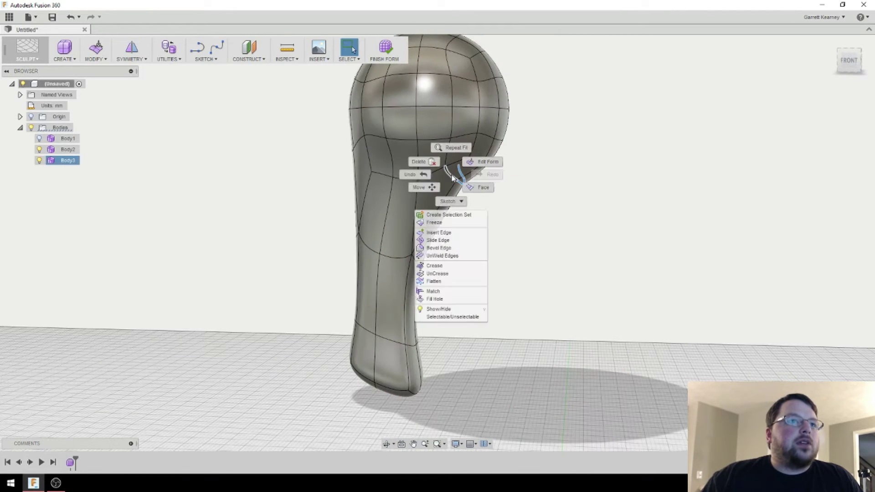
pyautogui.click(483, 162)
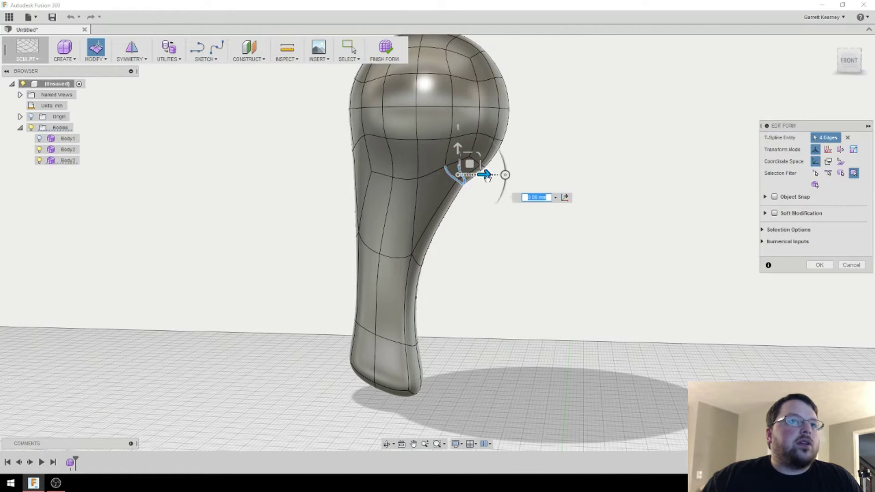
pyautogui.moveTo(477, 175); pyautogui.dragTo(460, 174)
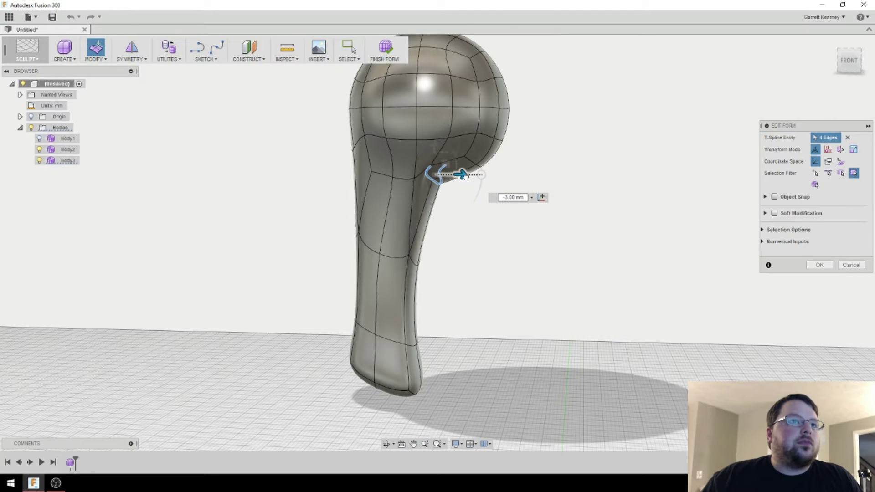
pyautogui.keyDown('shift'); pyautogui.moveTo(464, 254); pyautogui.dragTo(445, 225, button='middle'); pyautogui.keyUp('shift')
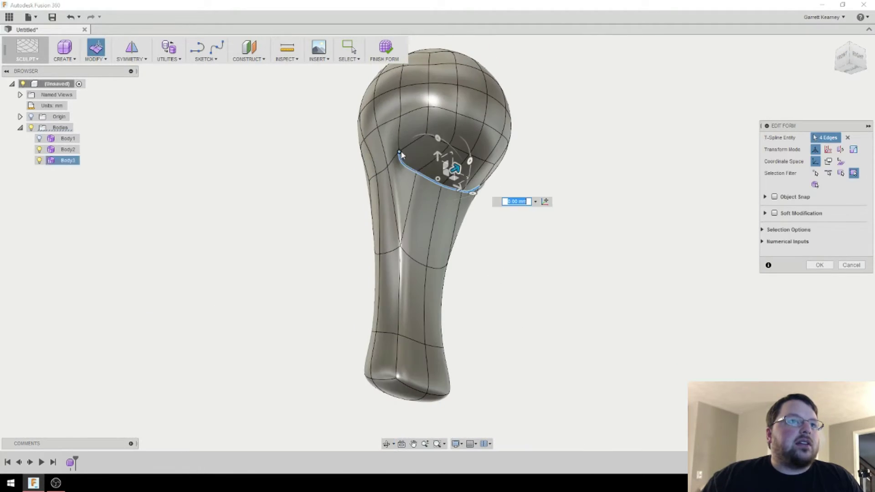
pyautogui.click(415, 261)
pyautogui.press('Return')
# Insert an edge loop above the arm's lower loop using Simple mode, Single side and insert location 0.50.
pyautogui.scroll(-3, 591, 337)
pyautogui.keyDown('shift'); pyautogui.moveTo(591, 336); pyautogui.dragTo(568, 334, button='middle'); pyautogui.keyUp('shift')
pyautogui.scroll(3, 506, 349)
pyautogui.doubleClick(474, 345)
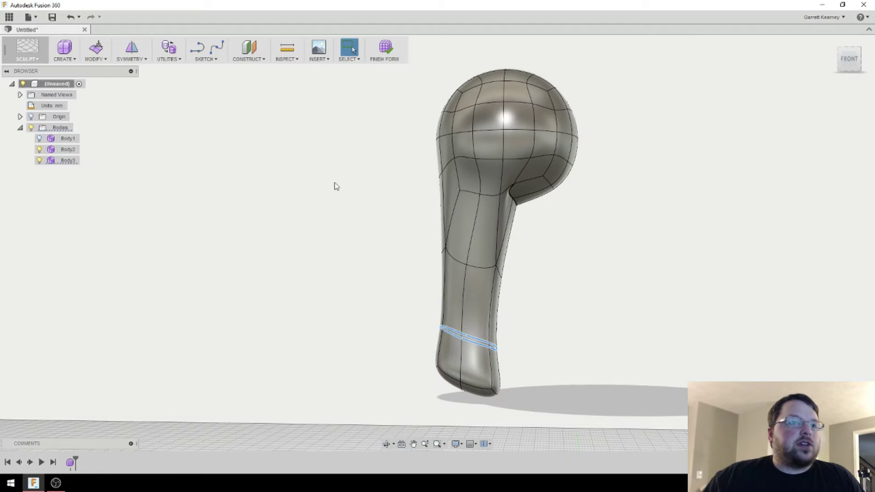
pyautogui.click(108, 60)
pyautogui.click(91, 81)
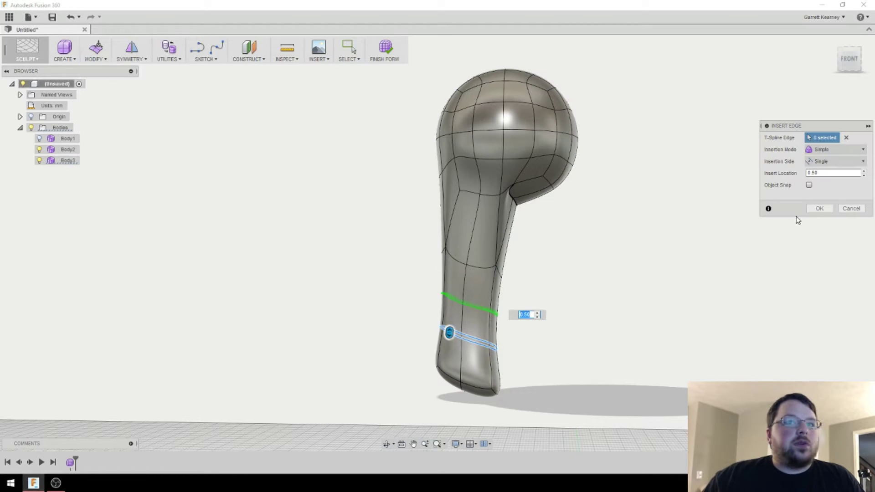
pyautogui.click(819, 209)
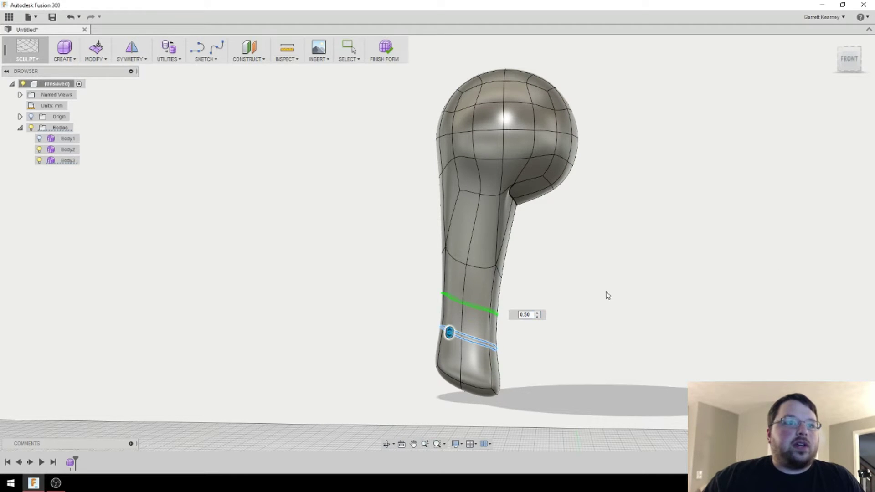
# Move the inserted loop down the forearm and adjust the lower loops to reshape the wrist and hand.
pyautogui.doubleClick(475, 308)
pyautogui.press('m')
pyautogui.moveTo(468, 305); pyautogui.dragTo(466, 327)
pyautogui.doubleClick(476, 338)
pyautogui.doubleClick(473, 384)
pyautogui.keyDown('shift'); pyautogui.moveTo(473, 384); pyautogui.dragTo(514, 336, button='middle'); pyautogui.keyUp('shift')
pyautogui.click(482, 343)
pyautogui.moveTo(514, 308); pyautogui.dragTo(514, 349)
pyautogui.keyDown('shift'); pyautogui.moveTo(514, 349); pyautogui.dragTo(573, 294, button='middle'); pyautogui.keyUp('shift')
# Select faces on the shoulder ball's outer top and pull two of them outward and up into spikes, moving about -5.47 mm and 1.59 mm.
pyautogui.click(487, 229)
pyautogui.keyDown('ctrl'); pyautogui.click(505, 233); pyautogui.keyUp('ctrl')
pyautogui.keyDown('ctrl'); pyautogui.click(523, 233); pyautogui.keyUp('ctrl')
pyautogui.keyDown('shift'); pyautogui.moveTo(522, 233); pyautogui.dragTo(543, 269, button='middle'); pyautogui.keyUp('shift')
pyautogui.keyDown('ctrl'); pyautogui.click(430, 225); pyautogui.keyUp('ctrl')
pyautogui.keyDown('ctrl'); pyautogui.click(418, 227); pyautogui.keyUp('ctrl')
pyautogui.keyDown('ctrl'); pyautogui.click(461, 223); pyautogui.keyUp('ctrl')
pyautogui.keyDown('shift'); pyautogui.moveTo(418, 227); pyautogui.dragTo(487, 277, button='middle'); pyautogui.keyUp('shift')
pyautogui.keyDown('shift'); pyautogui.click(474, 235); pyautogui.keyUp('shift')
pyautogui.keyDown('shift'); pyautogui.moveTo(475, 235); pyautogui.dragTo(641, 268, button='middle'); pyautogui.keyUp('shift')
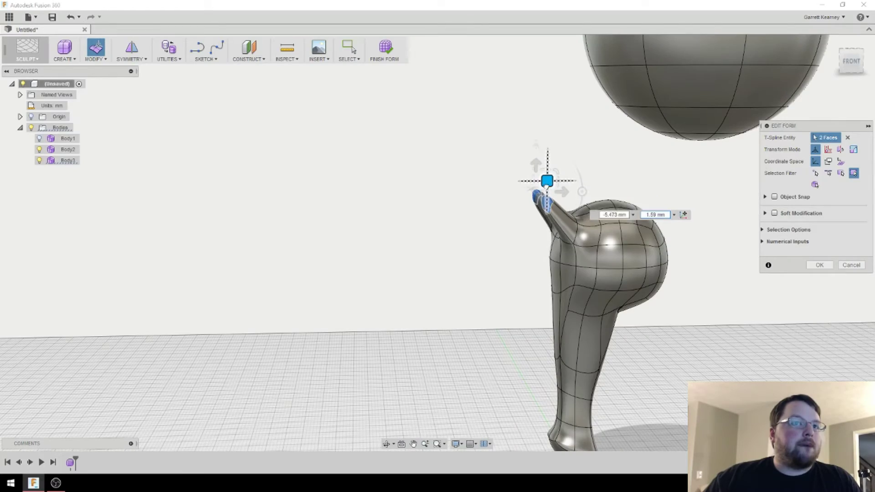
pyautogui.press('Return')
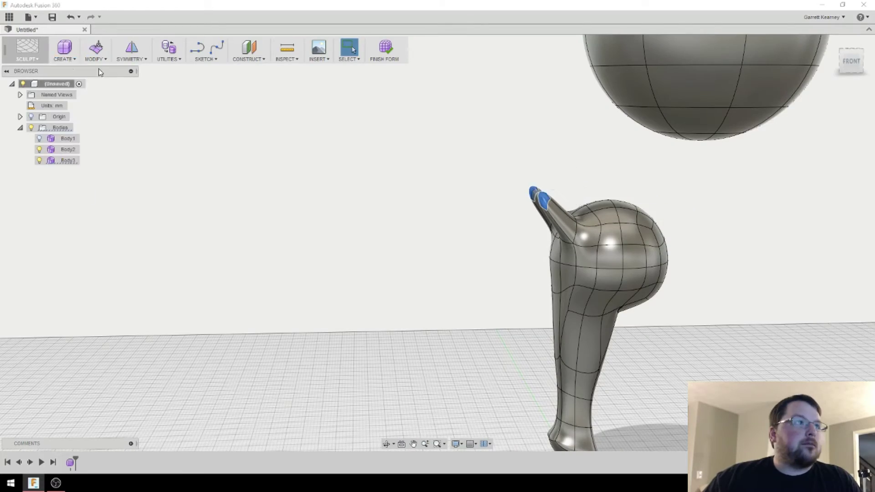
# Select the edge loops around the shoulder spikes and shift them slightly with Edit Form.
pyautogui.scroll(2, 559, 210)
pyautogui.doubleClick(559, 210)
pyautogui.keyDown('shift'); pyautogui.moveTo(559, 210); pyautogui.dragTo(306, 235, button='middle'); pyautogui.keyUp('shift')
pyautogui.keyDown('ctrl'); pyautogui.doubleClick(305, 234); pyautogui.keyUp('ctrl')
pyautogui.click(96, 48)
pyautogui.keyDown('shift'); pyautogui.moveTo(192, 269); pyautogui.dragTo(247, 315, button='middle'); pyautogui.keyUp('shift')
pyautogui.moveTo(425, 217); pyautogui.dragTo(428, 223)
pyautogui.keyDown('shift'); pyautogui.moveTo(428, 223); pyautogui.dragTo(306, 265, button='middle'); pyautogui.keyUp('shift')
pyautogui.scroll(-4, 307, 266)
# Show the main body again and move the entire head down 10 mm with Edit Form.
pyautogui.click(39, 138)
pyautogui.keyDown('shift'); pyautogui.moveTo(501, 320); pyautogui.dragTo(593, 319, button='middle'); pyautogui.keyUp('shift')
pyautogui.click(500, 245)
pyautogui.keyDown('shift'); pyautogui.moveTo(503, 244); pyautogui.dragTo(529, 251, button='middle'); pyautogui.keyUp('shift')
pyautogui.scroll(-2, 486, 317)
pyautogui.doubleClick(492, 282)
pyautogui.moveTo(487, 246); pyautogui.dragTo(487, 262)
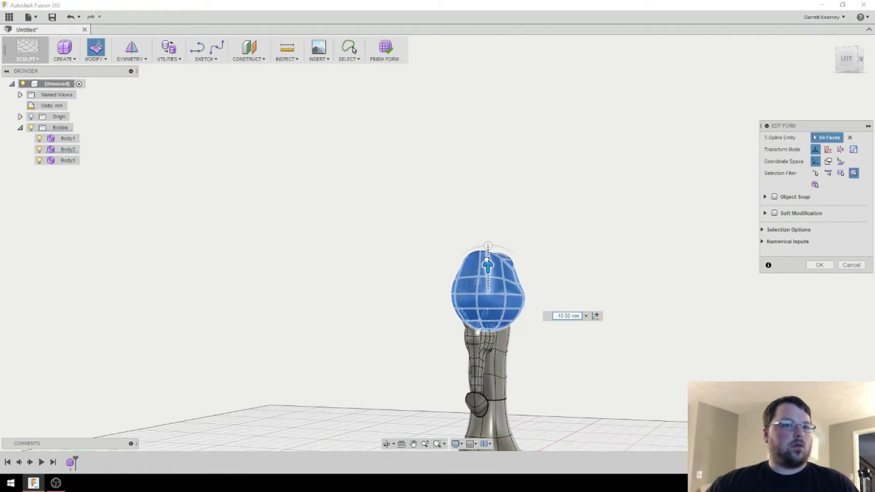
# Nudge the head's placement over the neck with Edit Form and clear the selection.
pyautogui.keyDown('shift'); pyautogui.moveTo(486, 262); pyautogui.dragTo(524, 269, button='middle'); pyautogui.keyUp('shift')
pyautogui.scroll(3, 511, 274)
pyautogui.moveTo(432, 299)
pyautogui.mouseDown()
pyautogui.moveTo(423, 299)
pyautogui.moveTo(442, 289)
pyautogui.mouseUp()
pyautogui.keyDown('shift'); pyautogui.moveTo(524, 320); pyautogui.dragTo(435, 380, button='middle'); pyautogui.keyUp('shift')
pyautogui.click(424, 371)
pyautogui.click(629, 302)
pyautogui.keyDown('shift'); pyautogui.moveTo(629, 303); pyautogui.dragTo(614, 325, button='middle'); pyautogui.keyUp('shift')
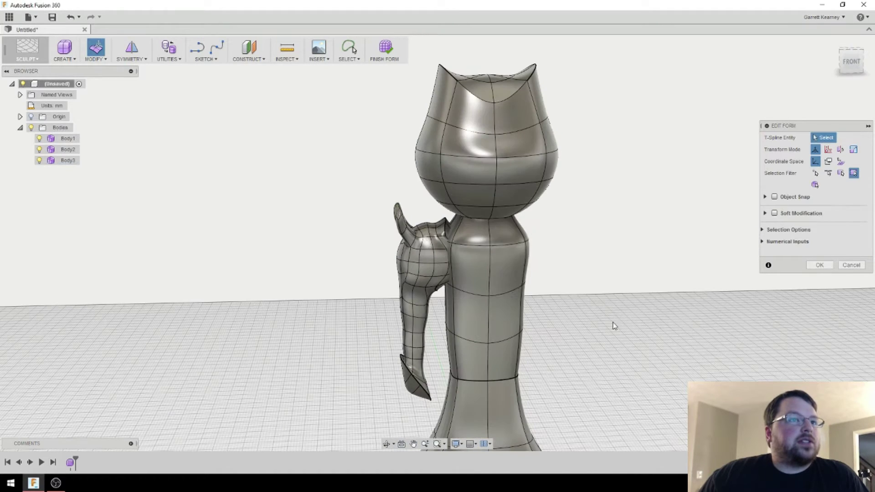
# Examine the creased edges at the shoulder, head top and base rim, and view the whole figure from several angles.
pyautogui.doubleClick(445, 231)
pyautogui.keyDown('shift'); pyautogui.moveTo(445, 231); pyautogui.dragTo(472, 97, button='middle'); pyautogui.keyUp('shift')
pyautogui.doubleClick(463, 85)
pyautogui.click(627, 140)
pyautogui.keyDown('shift'); pyautogui.moveTo(608, 292); pyautogui.dragTo(586, 283, button='middle'); pyautogui.keyUp('shift')
pyautogui.moveTo(606, 330); pyautogui.dragTo(592, 230, button='middle')
pyautogui.scroll(-2, 593, 234)
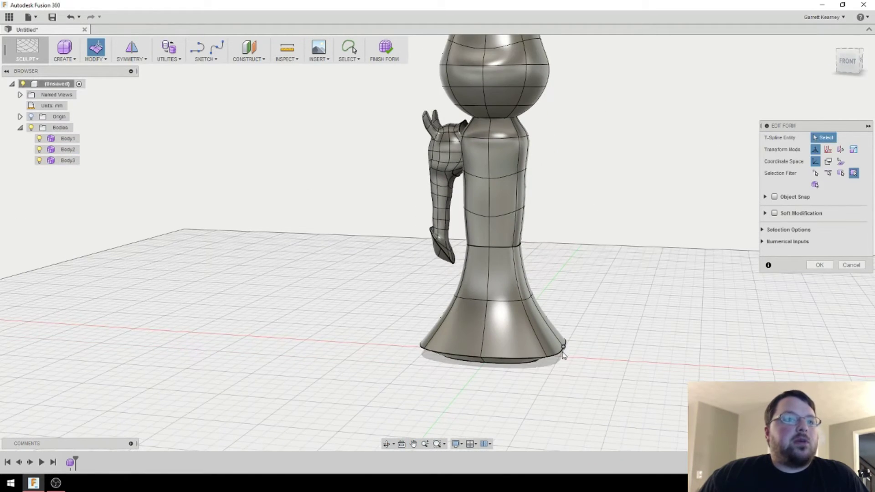
pyautogui.doubleClick(554, 358)
pyautogui.click(579, 321)
pyautogui.moveTo(579, 321)
pyautogui.keyDown('shift'); pyautogui.mouseDown(button='middle')
pyautogui.moveTo(594, 309)
pyautogui.moveTo(579, 323)
pyautogui.mouseUp(button='middle'); pyautogui.keyUp('shift')
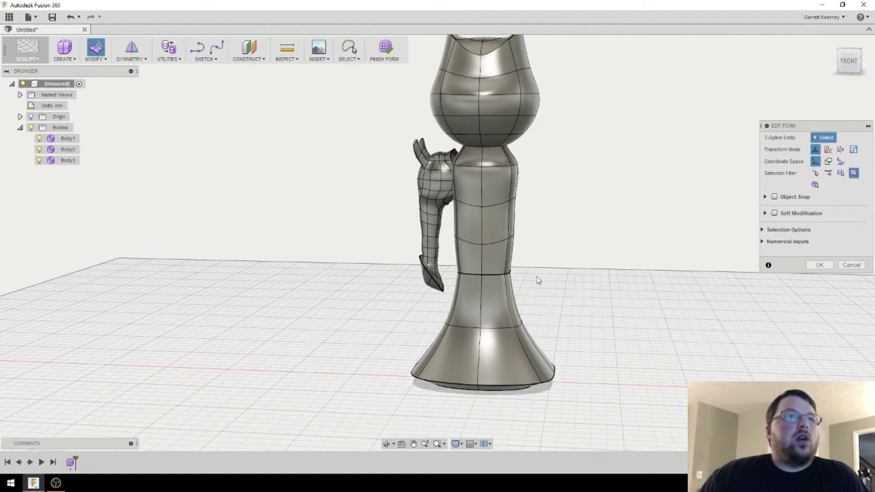
pyautogui.keyDown('shift'); pyautogui.moveTo(504, 236); pyautogui.dragTo(582, 355, button='middle'); pyautogui.keyUp('shift')
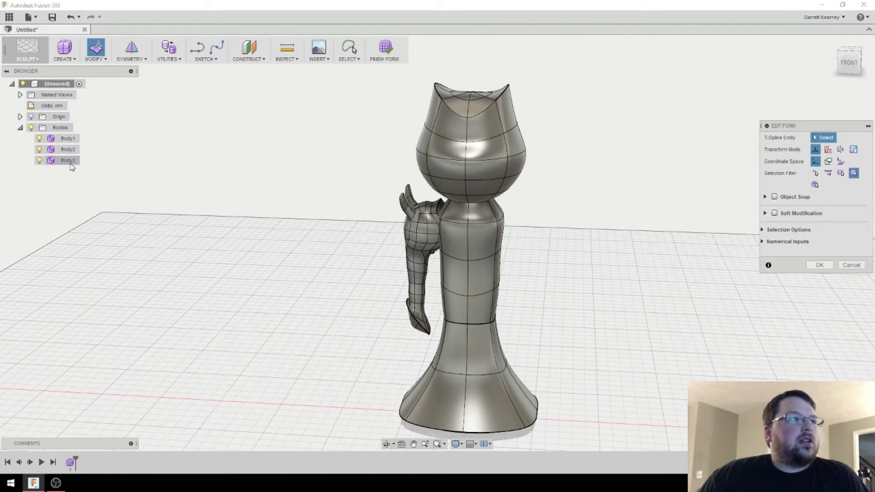
pyautogui.keyDown('shift'); pyautogui.moveTo(303, 255); pyautogui.dragTo(326, 258, button='middle'); pyautogui.keyUp('shift')
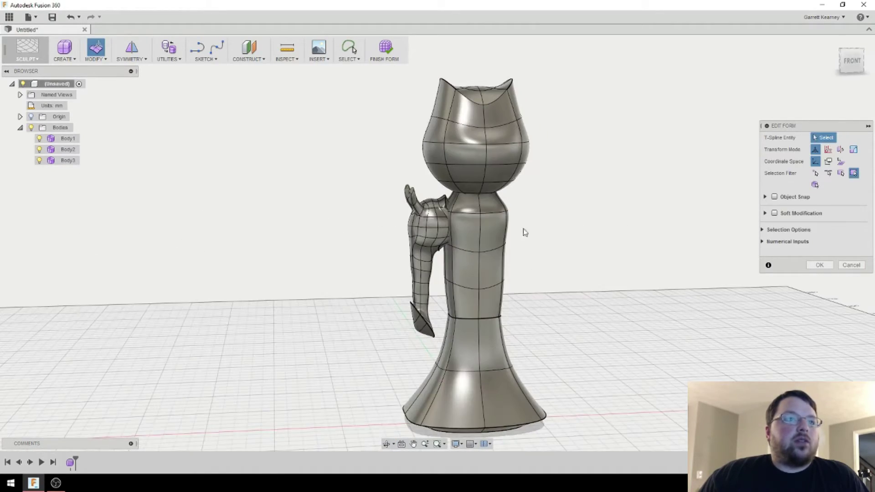
pyautogui.moveTo(579, 235)
pyautogui.keyDown('shift'); pyautogui.mouseDown(button='middle')
pyautogui.moveTo(576, 244)
pyautogui.moveTo(583, 240)
pyautogui.moveTo(565, 236)
pyautogui.moveTo(573, 229)
pyautogui.mouseUp(button='middle'); pyautogui.keyUp('shift')
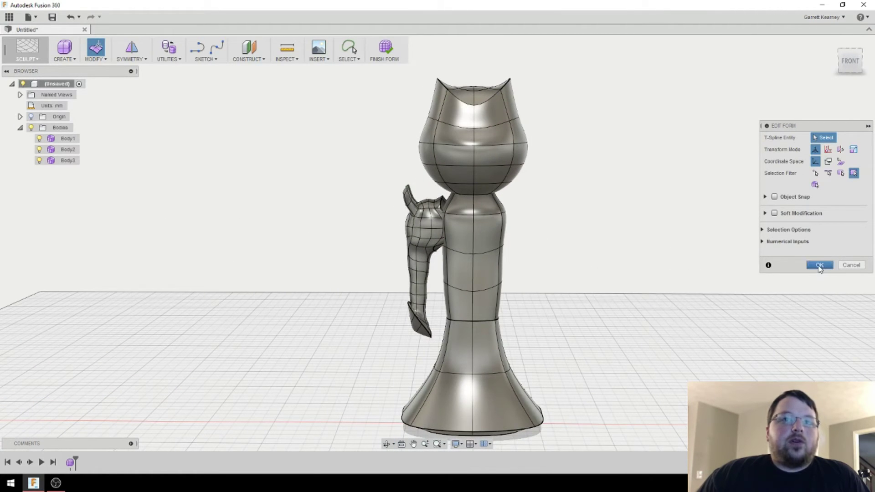
# Finish the form and mirror the arm, Body3, across the vertical centre plane to the figure's other side.
pyautogui.click(819, 266)
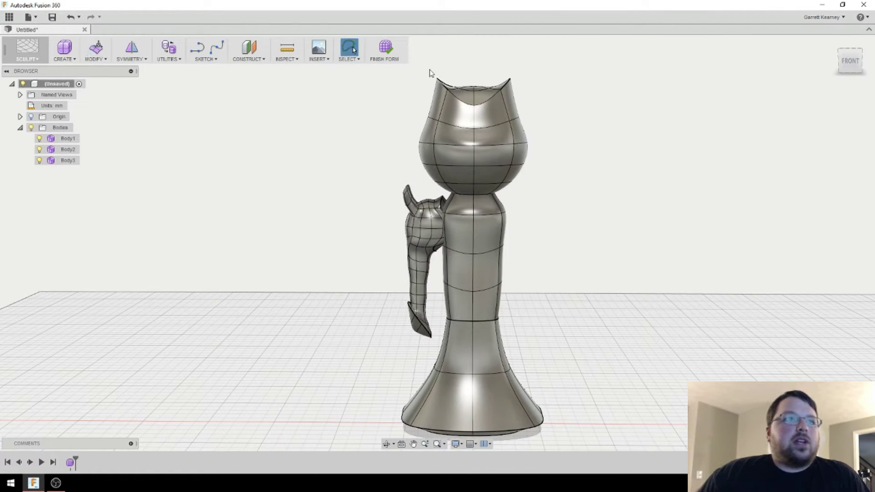
pyautogui.click(385, 45)
pyautogui.click(69, 160)
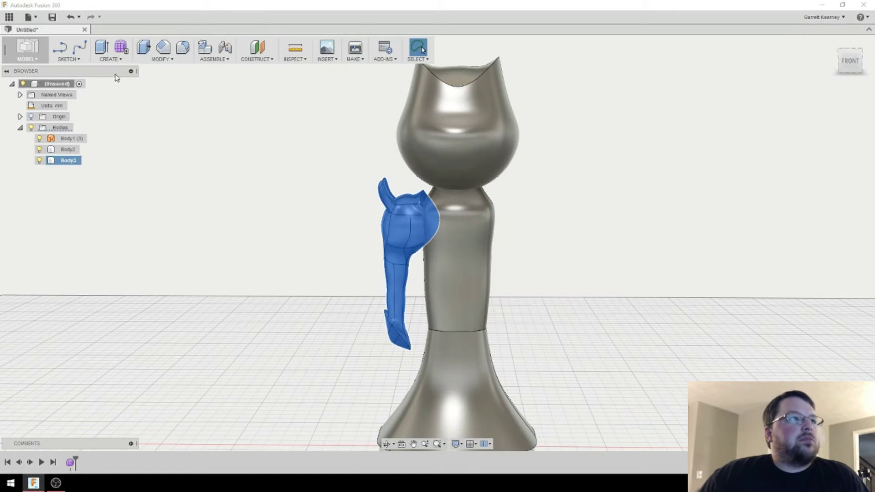
pyautogui.click(109, 59)
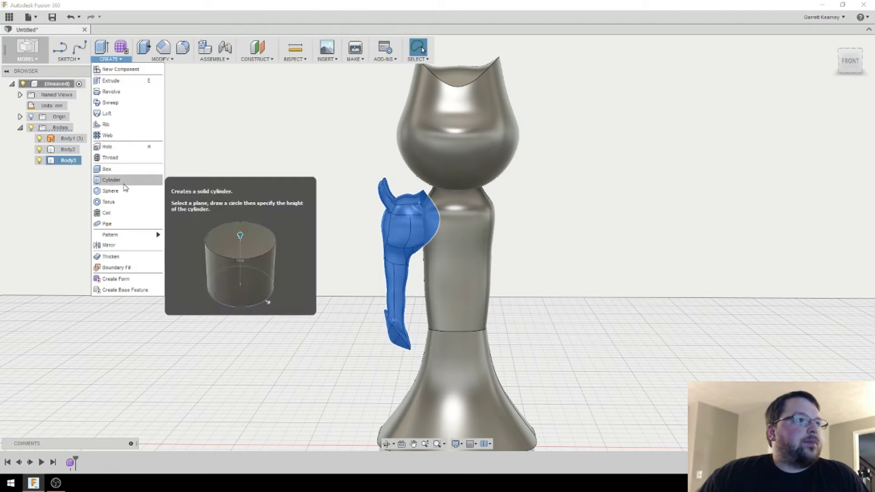
pyautogui.click(127, 246)
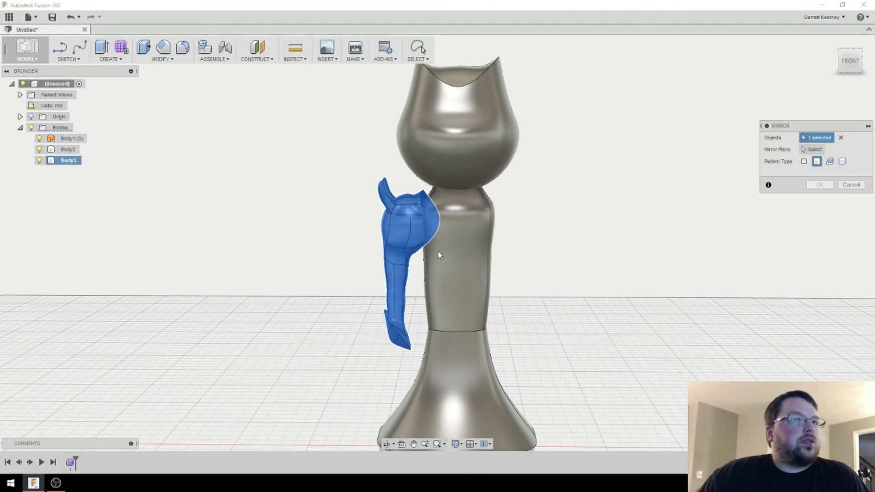
pyautogui.click(819, 150)
pyautogui.keyDown('shift'); pyautogui.moveTo(501, 366); pyautogui.dragTo(379, 329, button='middle'); pyautogui.keyUp('shift')
pyautogui.click(390, 315)
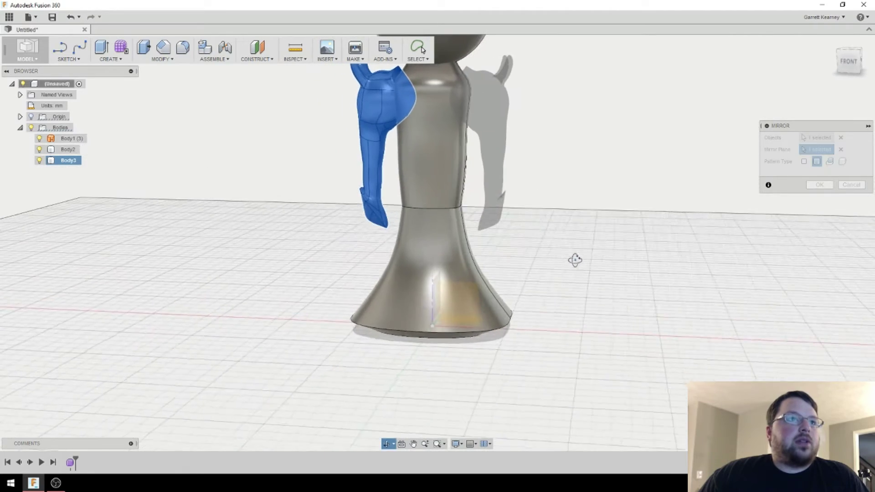
pyautogui.click(820, 184)
pyautogui.moveTo(667, 205); pyautogui.dragTo(684, 242, button='middle')
pyautogui.keyDown('shift'); pyautogui.moveTo(611, 260); pyautogui.dragTo(626, 225, button='middle'); pyautogui.keyUp('shift')
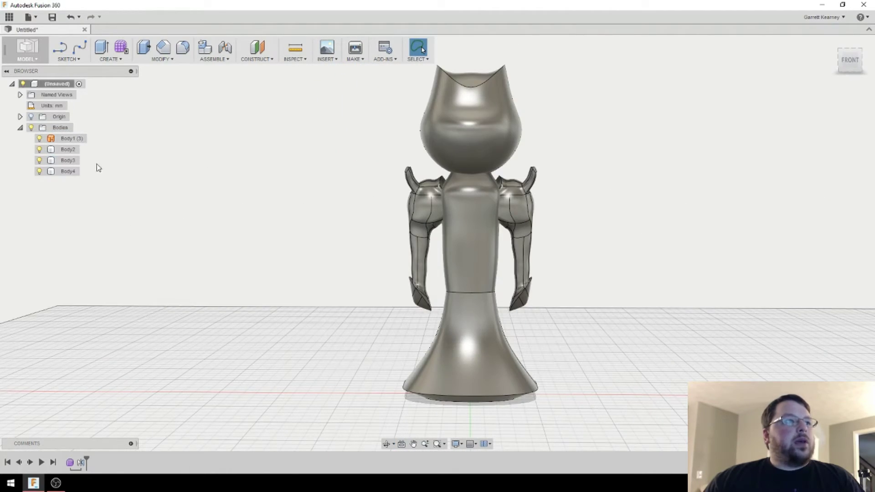
# Highlight Body1 to inspect the extent of the figure's torso and skirt.
pyautogui.click(72, 139)
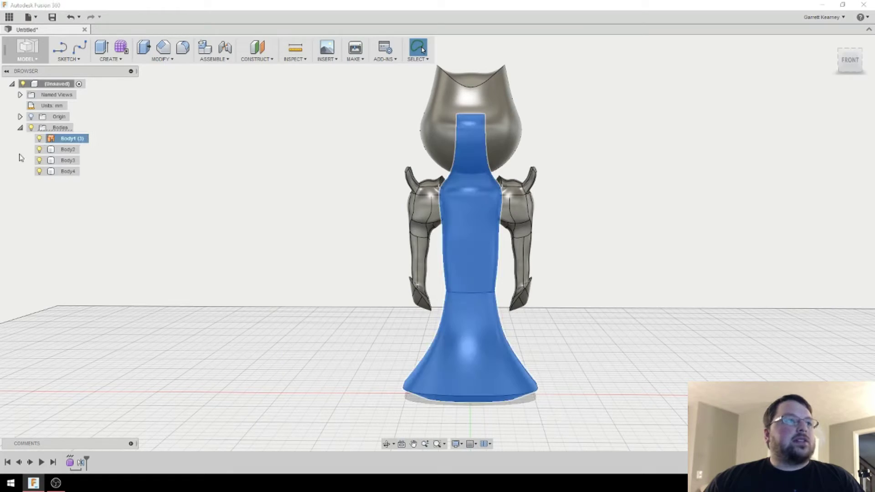
pyautogui.keyDown('shift'); pyautogui.moveTo(240, 198); pyautogui.dragTo(344, 211, button='middle'); pyautogui.keyUp('shift')
pyautogui.press('Escape')
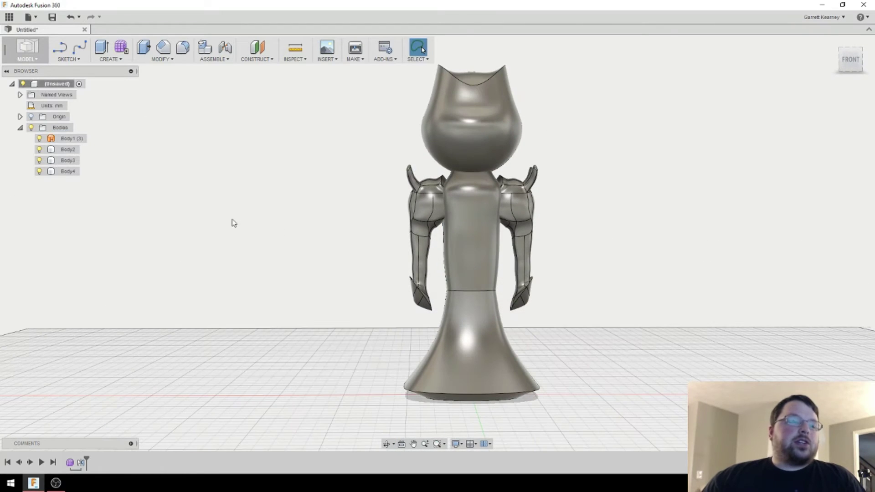
pyautogui.click(75, 138)
pyautogui.click(263, 222)
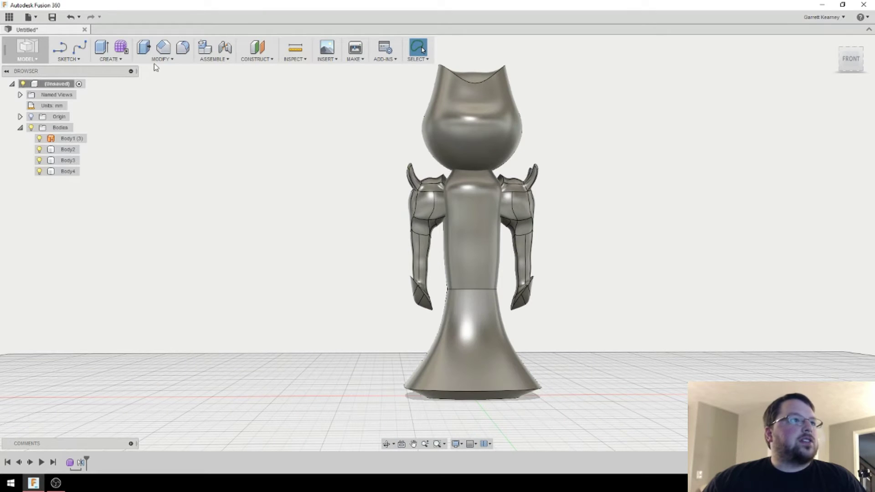
pyautogui.click(161, 60)
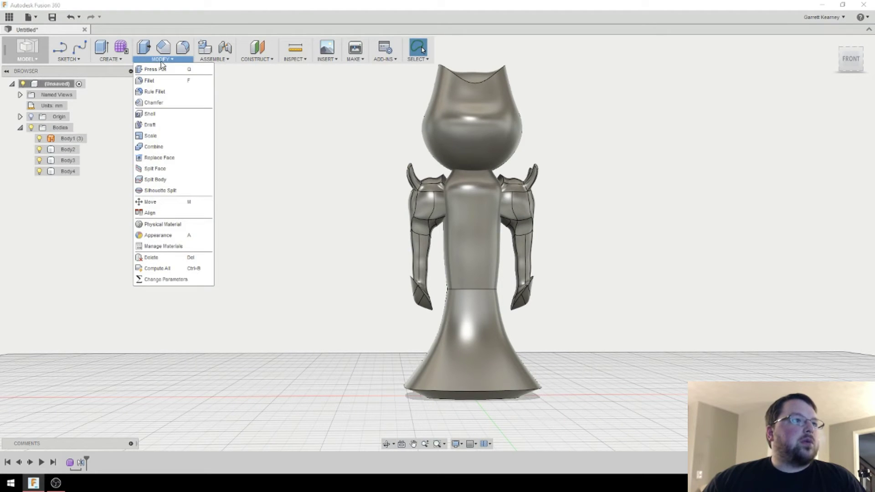
pyautogui.click(166, 147)
pyautogui.click(430, 201)
pyautogui.click(465, 146)
pyautogui.click(513, 201)
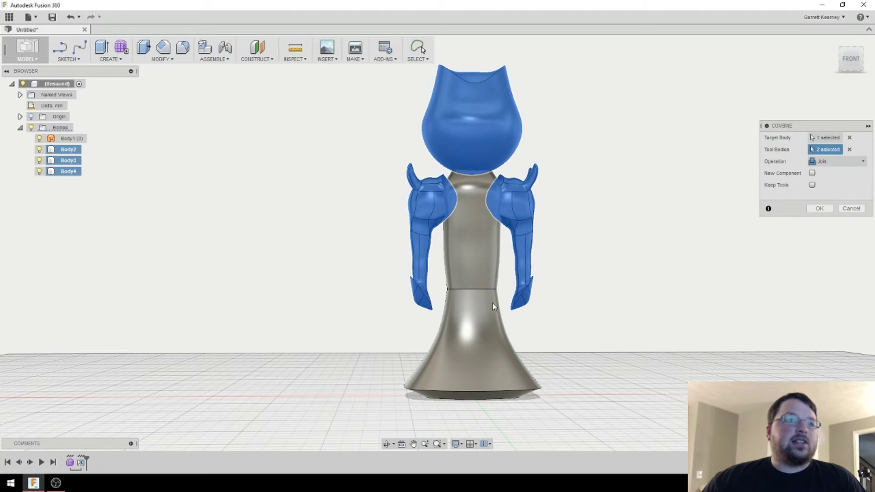
pyautogui.click(851, 209)
# Inspect the figure's hollow underside and reopen the mirrored sculpt form for editing.
pyautogui.keyDown('shift'); pyautogui.moveTo(679, 275); pyautogui.dragTo(669, 211, button='middle'); pyautogui.keyUp('shift')
pyautogui.keyDown('shift'); pyautogui.moveTo(465, 167); pyautogui.dragTo(576, 250, button='middle'); pyautogui.keyUp('shift')
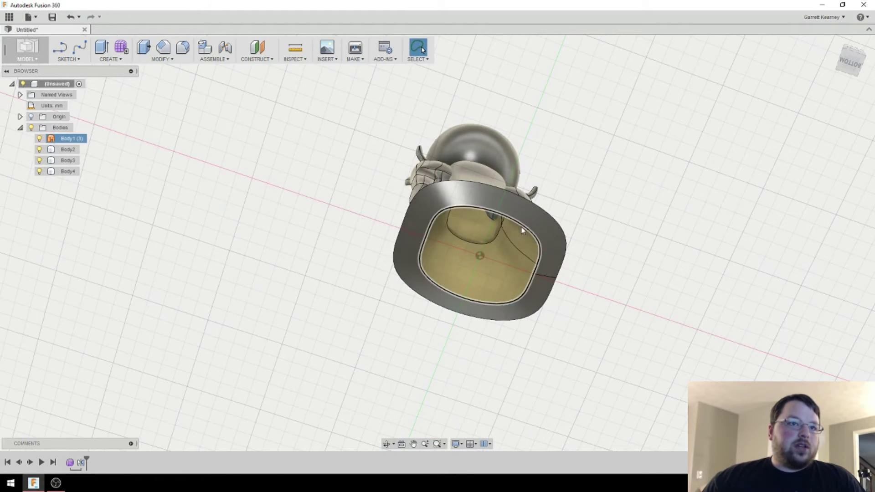
pyautogui.keyDown('shift'); pyautogui.moveTo(521, 227); pyautogui.dragTo(618, 203, button='middle'); pyautogui.keyUp('shift')
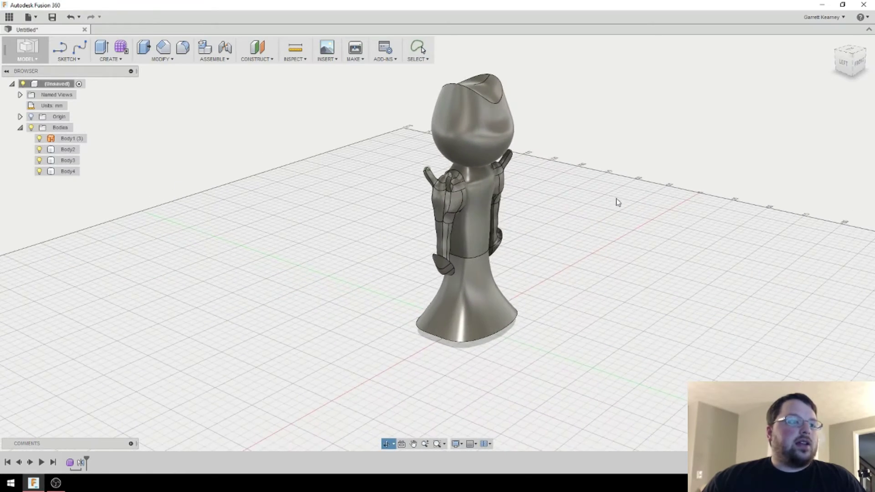
pyautogui.doubleClick(80, 464)
# Close the open hole in the skirt's underside with Fill Hole, maintaining crease edges.
pyautogui.keyDown('shift'); pyautogui.moveTo(505, 340); pyautogui.dragTo(515, 271, button='middle'); pyautogui.keyUp('shift')
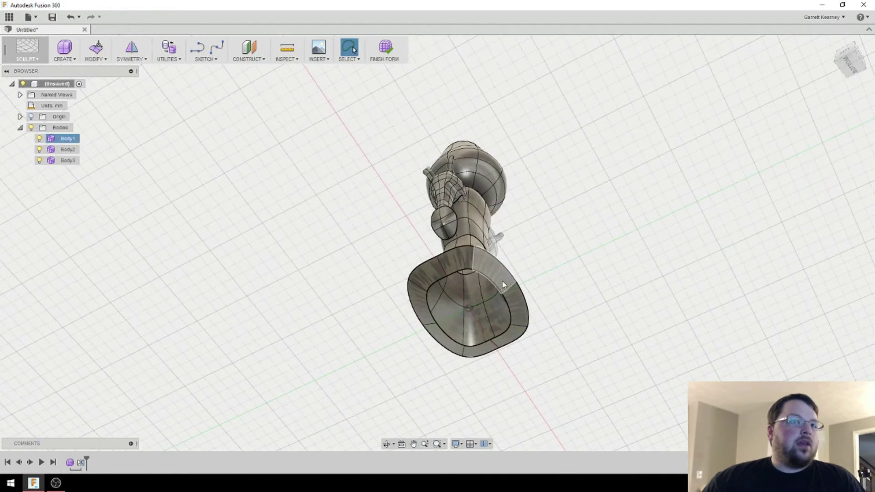
pyautogui.doubleClick(498, 287)
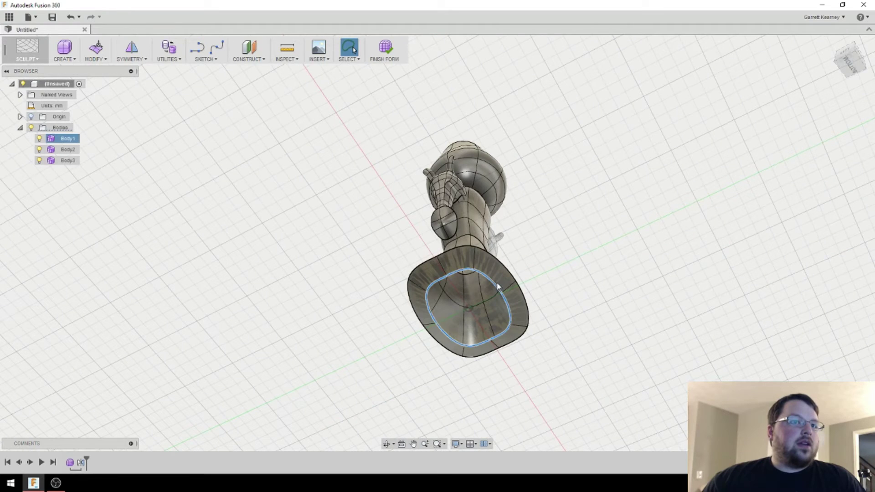
pyautogui.click(106, 60)
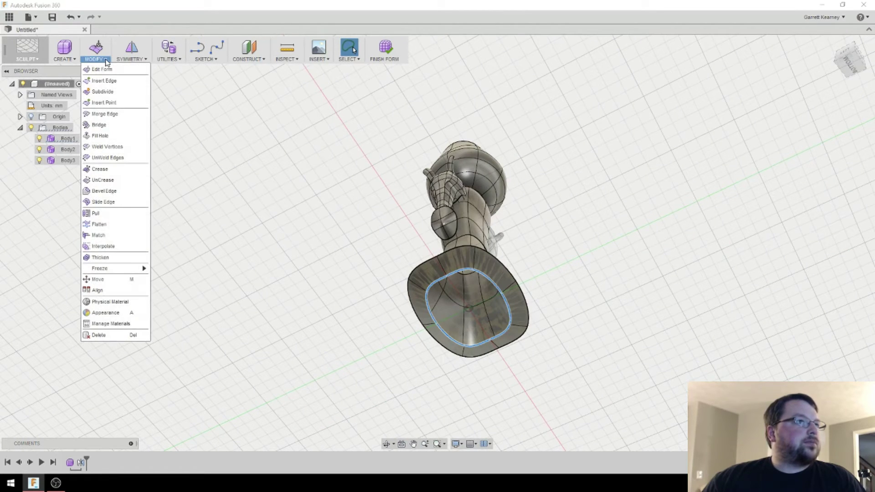
pyautogui.click(111, 137)
pyautogui.moveTo(524, 251); pyautogui.dragTo(474, 225, button='middle')
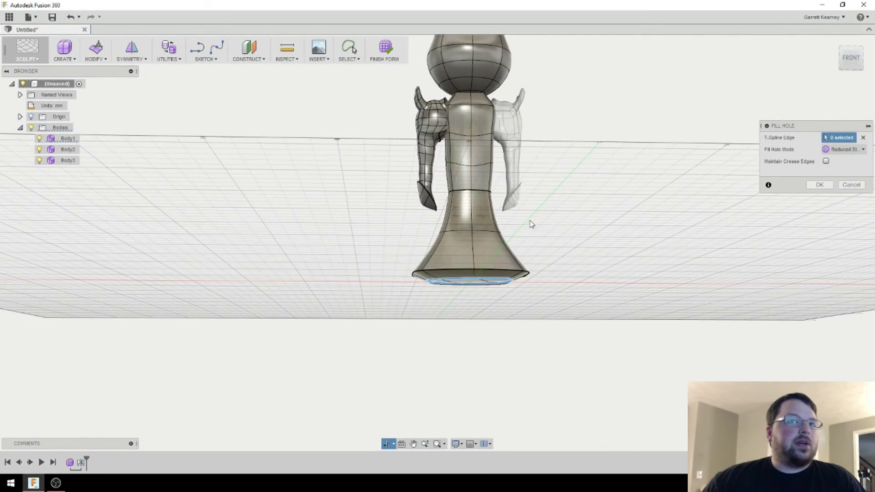
pyautogui.scroll(4, 547, 223)
pyautogui.click(827, 163)
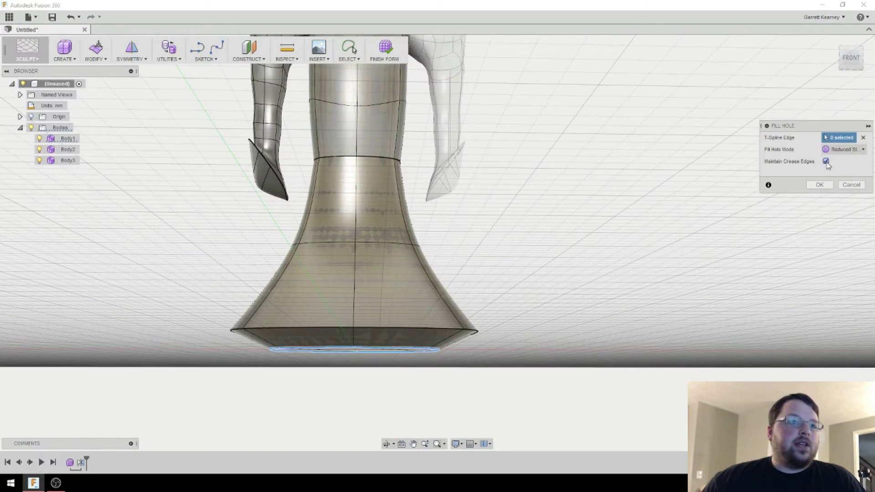
pyautogui.press('Return')
# With the head hidden, fill the neck's open top without maintaining crease edges, and finish the form.
pyautogui.keyDown('shift'); pyautogui.moveTo(584, 232); pyautogui.dragTo(650, 357, button='middle'); pyautogui.keyUp('shift')
pyautogui.click(40, 160)
pyautogui.click(39, 161)
pyautogui.click(40, 150)
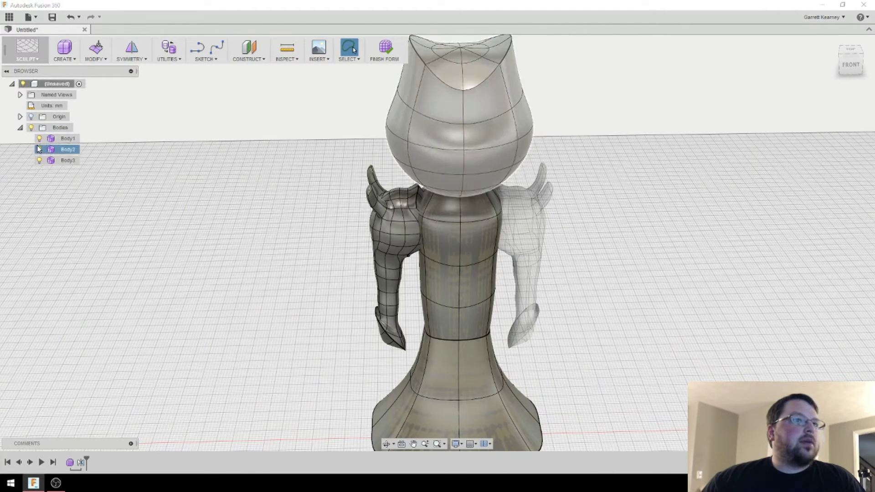
pyautogui.click(472, 113)
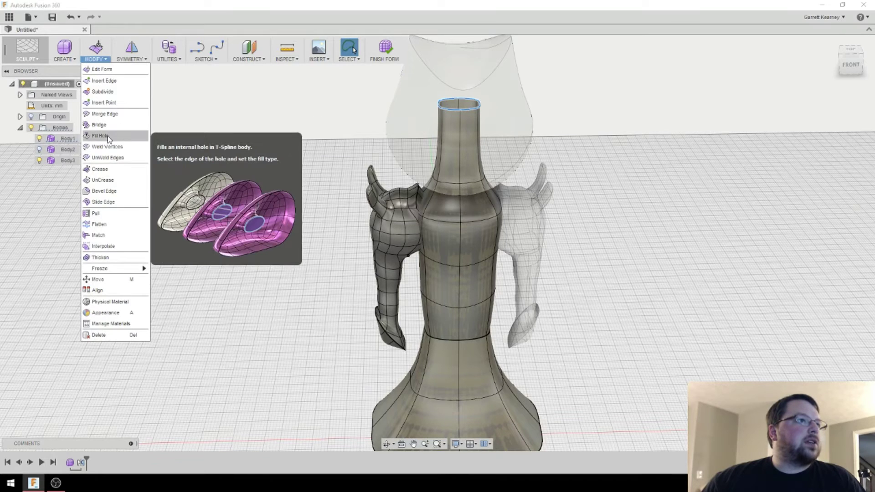
pyautogui.click(101, 135)
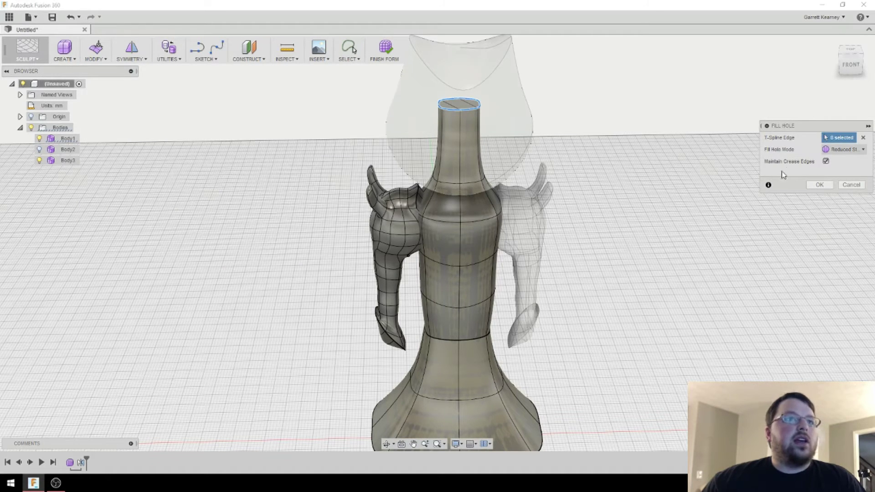
pyautogui.click(826, 161)
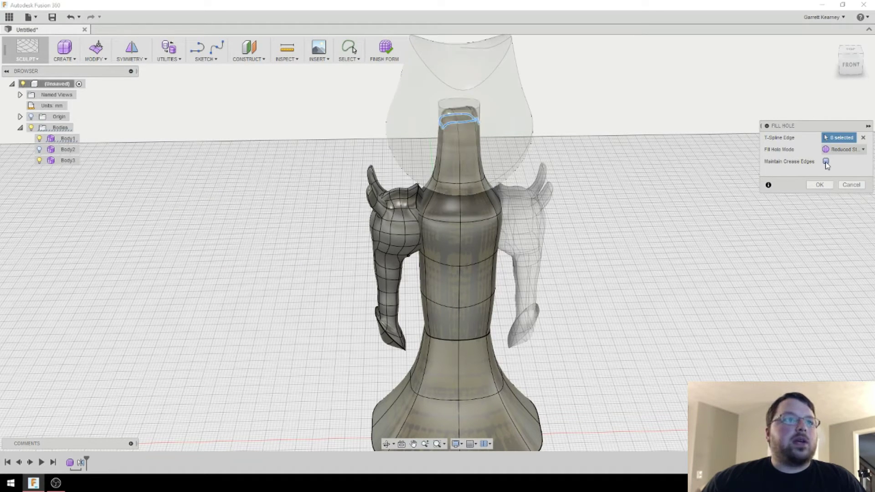
pyautogui.click(824, 187)
pyautogui.keyDown('shift'); pyautogui.moveTo(621, 182); pyautogui.dragTo(655, 182, button='middle'); pyautogui.keyUp('shift')
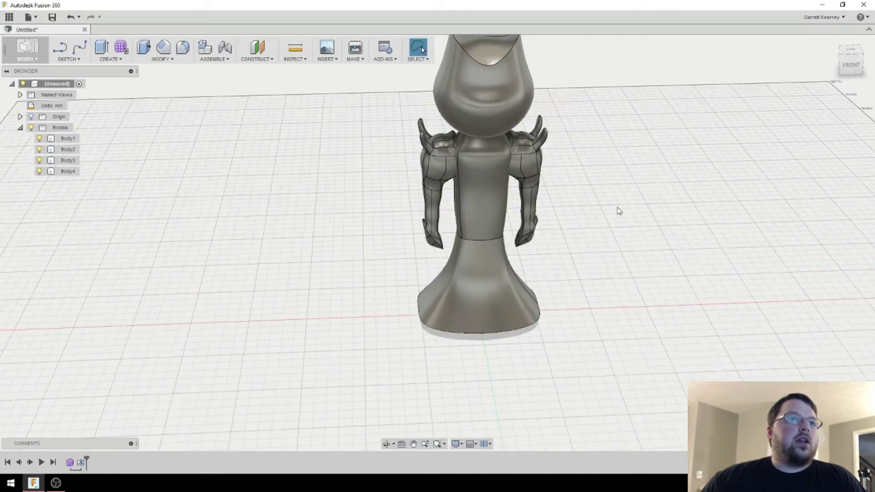
# Try to join the head, torso and both arms into one body with Combine.
pyautogui.keyDown('shift'); pyautogui.moveTo(620, 210); pyautogui.dragTo(623, 192, button='middle'); pyautogui.keyUp('shift')
pyautogui.click(130, 55)
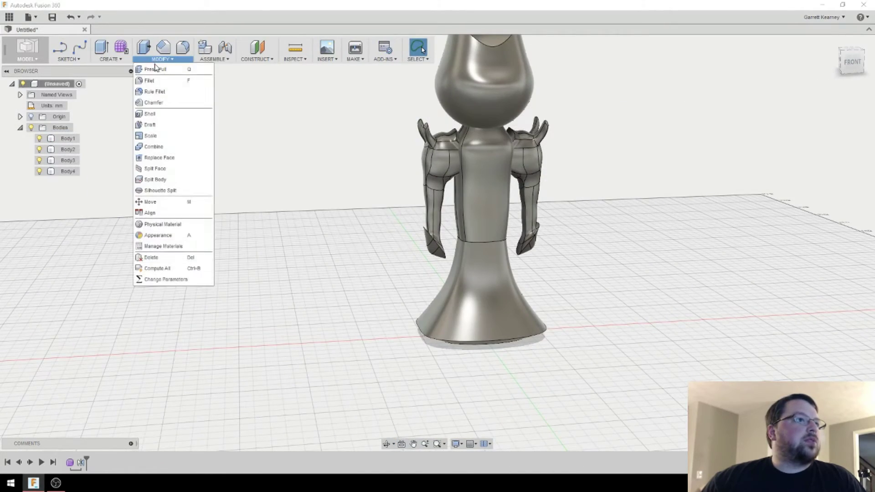
pyautogui.click(163, 144)
pyautogui.click(456, 102)
pyautogui.click(445, 160)
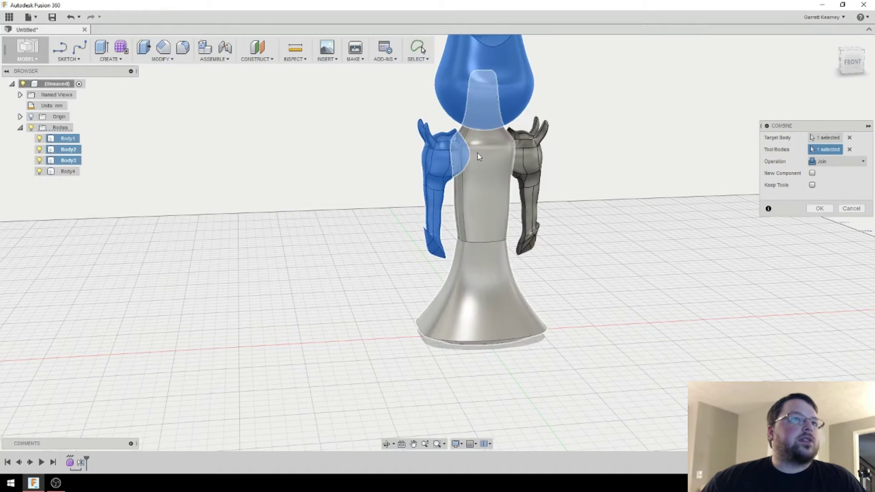
pyautogui.click(486, 182)
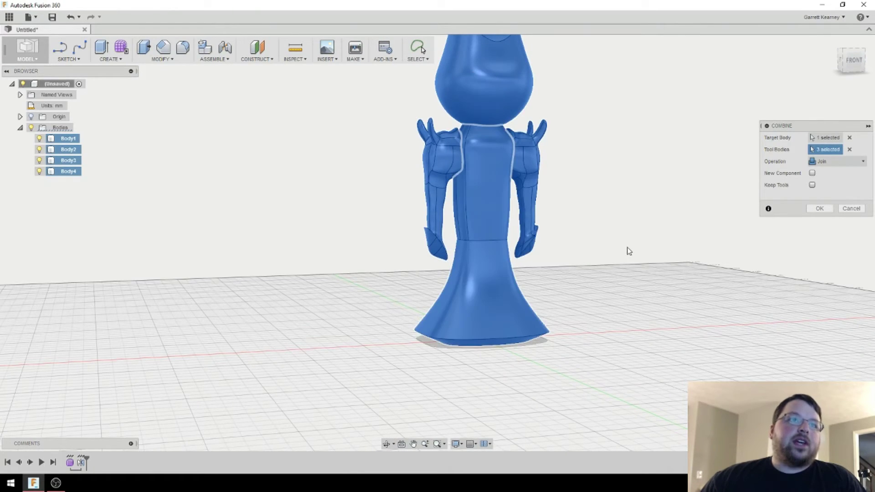
pyautogui.keyDown('shift'); pyautogui.moveTo(628, 251); pyautogui.dragTo(606, 210, button='middle'); pyautogui.keyUp('shift')
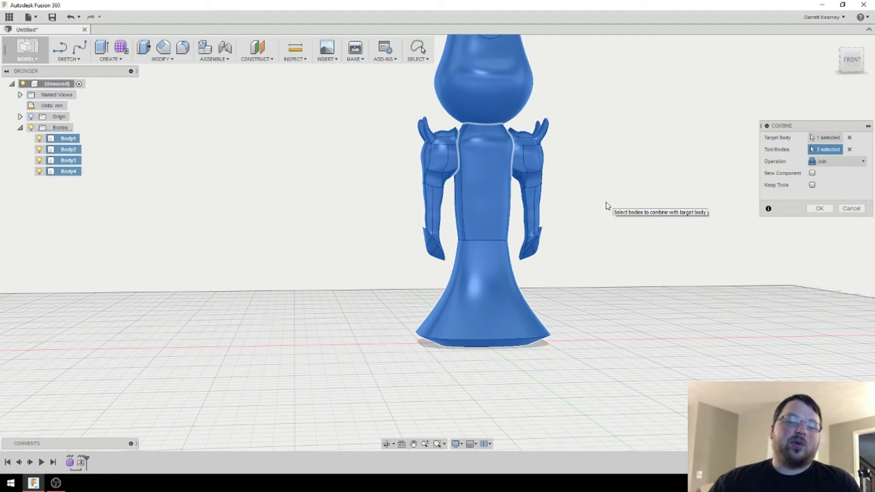
pyautogui.press('Return')
# Examine the whole figure, then the head's face and ear shape up close, from several angles.
pyautogui.keyDown('shift'); pyautogui.moveTo(606, 206); pyautogui.dragTo(616, 294, button='middle'); pyautogui.keyUp('shift')
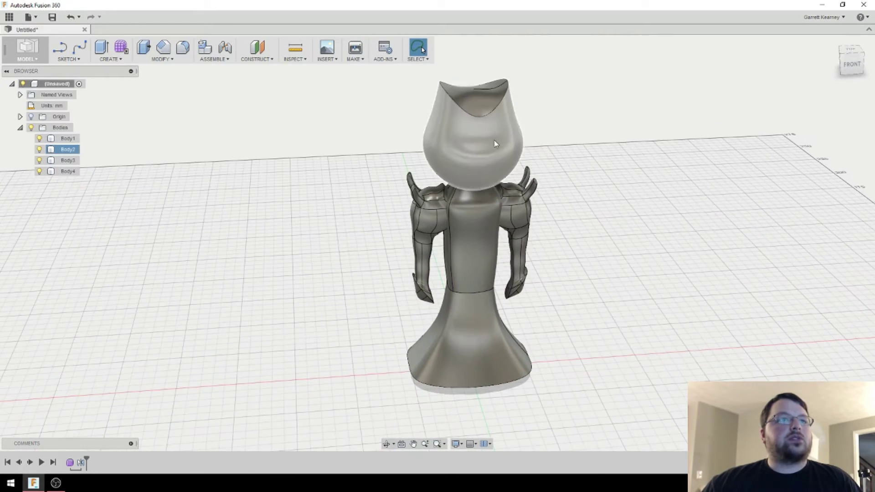
pyautogui.keyDown('shift'); pyautogui.moveTo(602, 246); pyautogui.dragTo(631, 324, button='middle'); pyautogui.keyUp('shift')
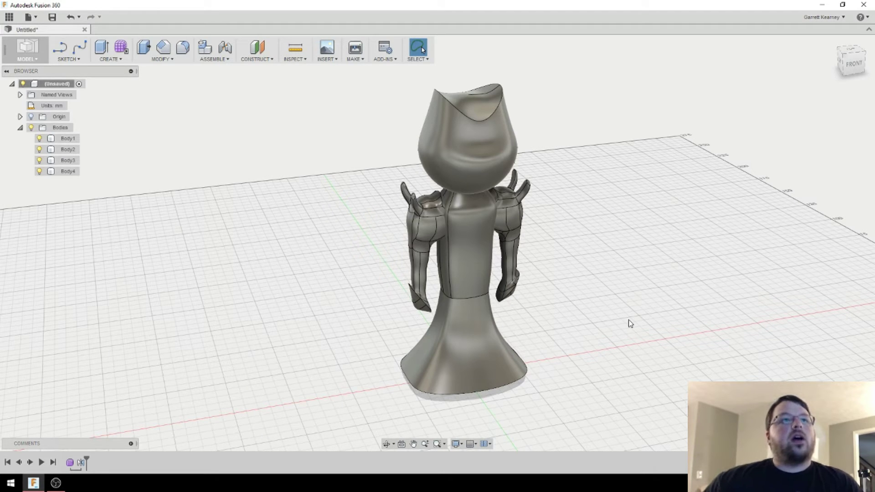
pyautogui.keyDown('shift'); pyautogui.moveTo(568, 286); pyautogui.dragTo(621, 272, button='middle'); pyautogui.keyUp('shift')
pyautogui.moveTo(601, 219); pyautogui.dragTo(633, 313, button='middle')
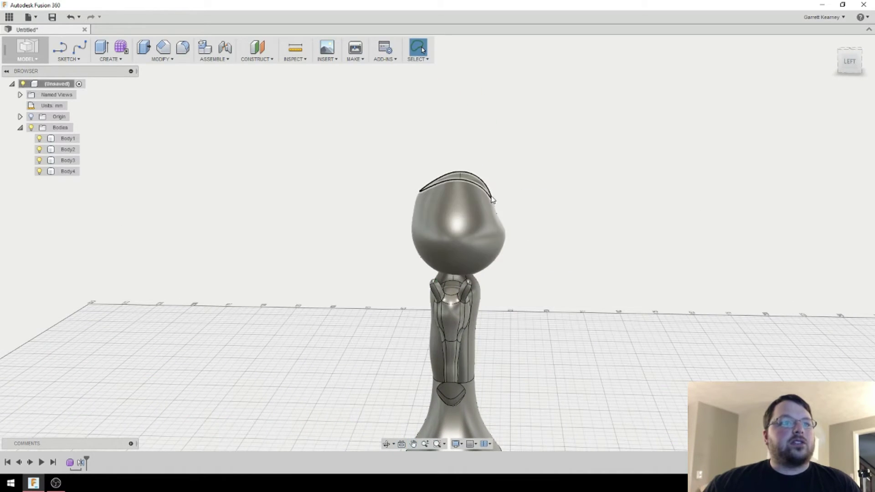
pyautogui.keyDown('shift'); pyautogui.moveTo(549, 258); pyautogui.dragTo(461, 288, button='middle'); pyautogui.keyUp('shift')
pyautogui.scroll(3, 502, 240)
pyautogui.keyDown('shift'); pyautogui.moveTo(542, 250); pyautogui.dragTo(480, 252, button='middle'); pyautogui.keyUp('shift')
pyautogui.scroll(-2, 526, 232)
pyautogui.scroll(2, 526, 232)
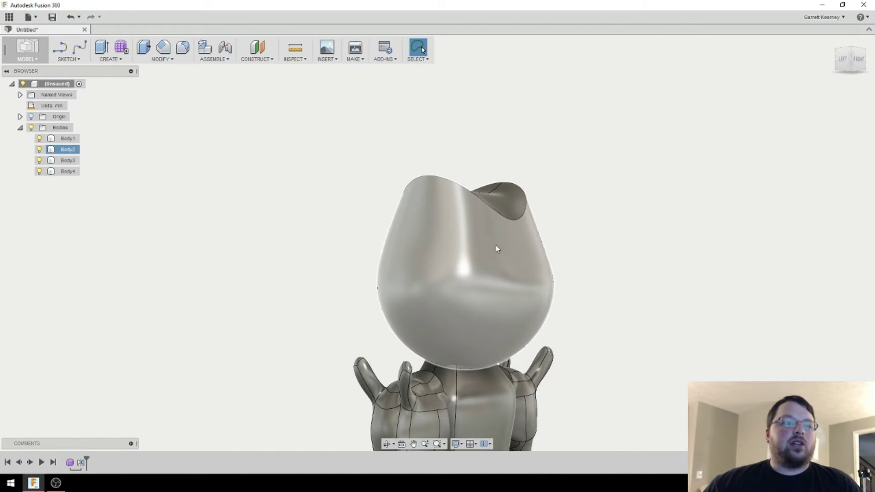
pyautogui.keyDown('shift'); pyautogui.moveTo(523, 279); pyautogui.dragTo(539, 272, button='middle'); pyautogui.keyUp('shift')
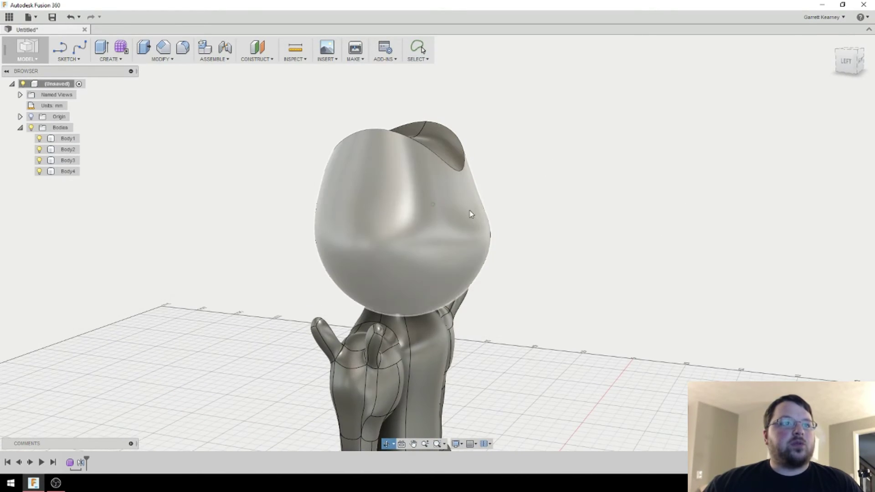
pyautogui.keyDown('shift'); pyautogui.moveTo(498, 244); pyautogui.dragTo(491, 288, button='middle'); pyautogui.keyUp('shift')
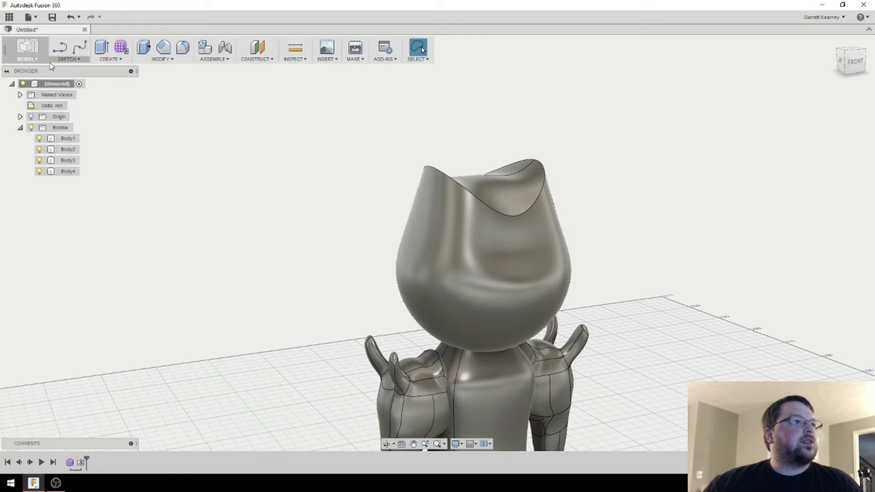
# Create a sketch on the vertical front origin plane at the figure's base.
pyautogui.click(73, 59)
pyautogui.click(71, 78)
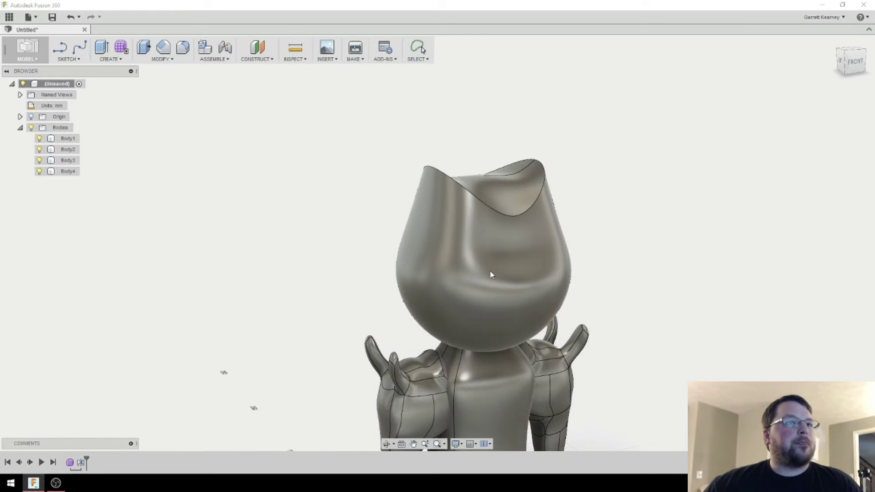
pyautogui.keyDown('shift'); pyautogui.moveTo(502, 287); pyautogui.dragTo(480, 294, button='middle'); pyautogui.keyUp('shift')
pyautogui.scroll(-3, 480, 294)
pyautogui.moveTo(523, 365); pyautogui.dragTo(490, 204, button='middle')
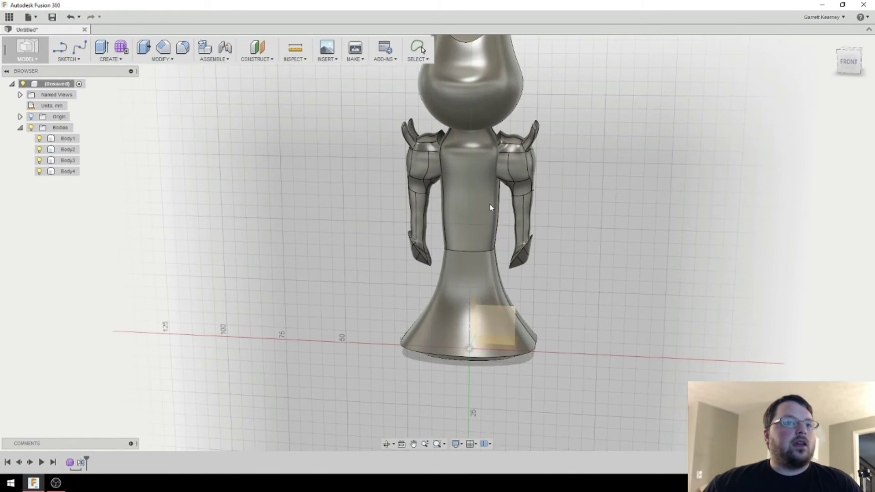
pyautogui.click(503, 326)
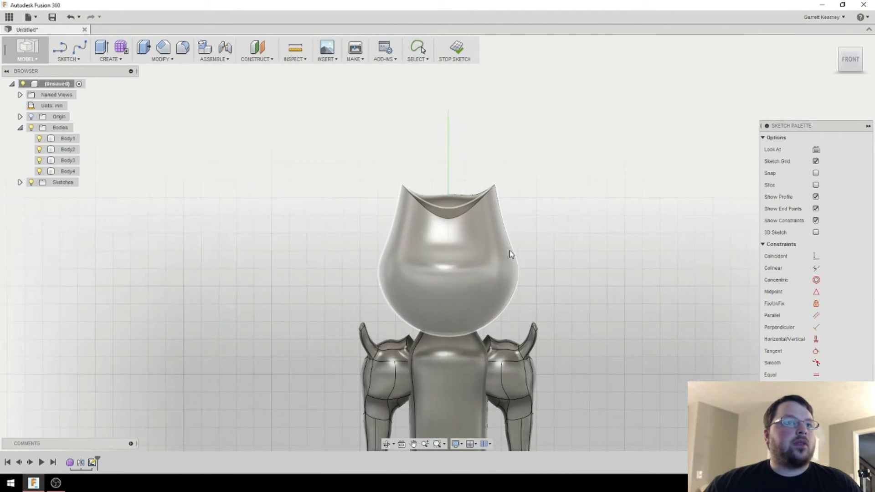
# Draw two matching eye circles side by side on the head's face and finish the sketch.
pyautogui.scroll(3, 510, 253)
pyautogui.press('c')
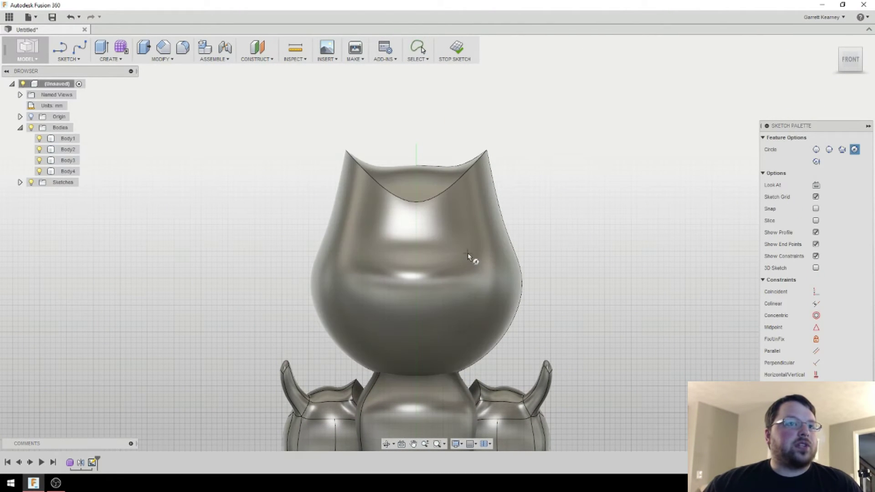
pyautogui.click(465, 248)
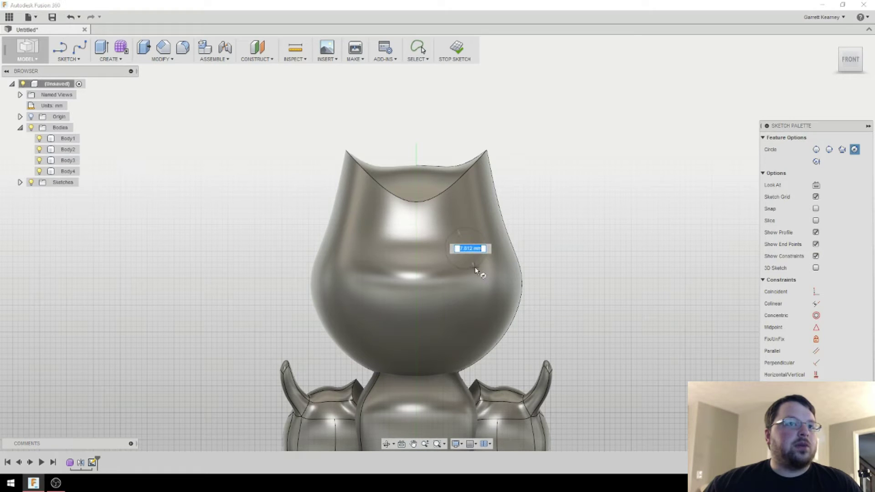
pyautogui.click(476, 270)
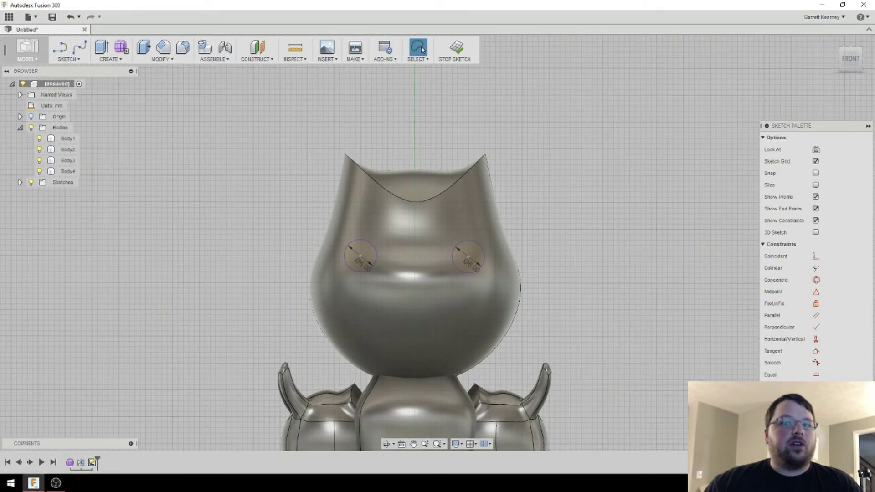
pyautogui.click(455, 47)
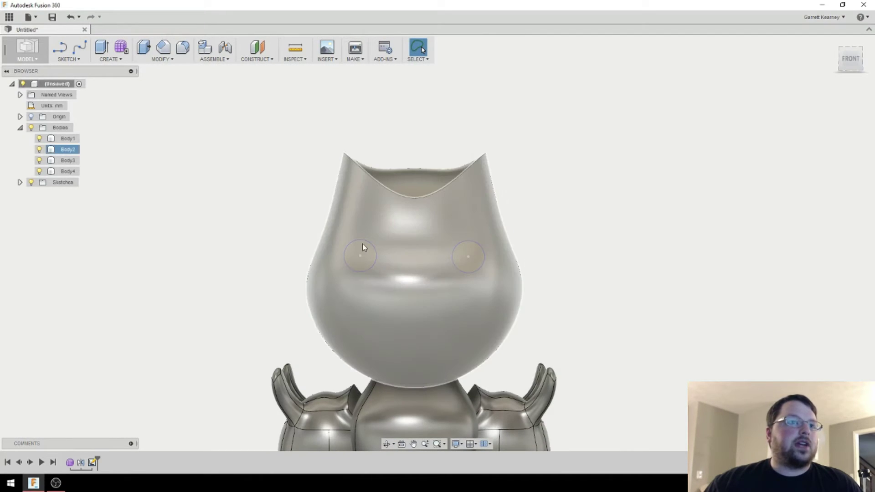
# Extrude both eye circles -32 mm out through the front of the face as new bodies.
pyautogui.click(365, 256)
pyautogui.click(382, 280)
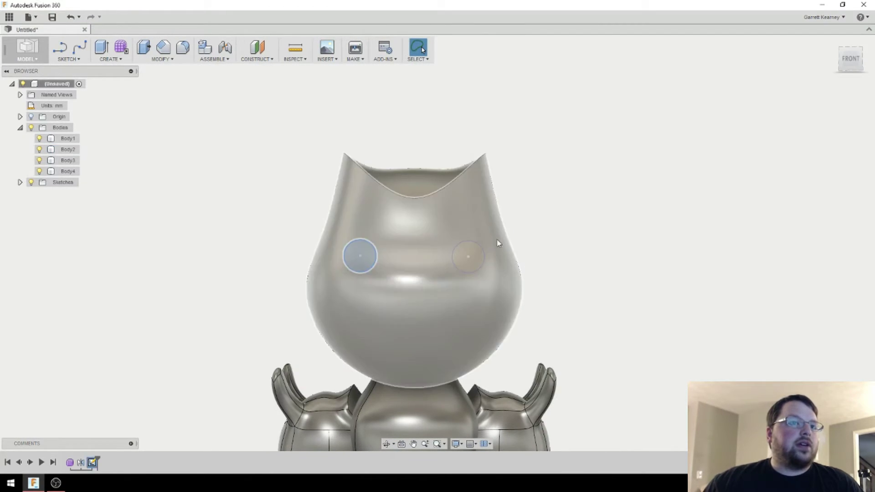
pyautogui.click(480, 261)
pyautogui.click(487, 289)
pyautogui.keyDown('shift'); pyautogui.moveTo(486, 289); pyautogui.dragTo(317, 242, button='middle'); pyautogui.keyUp('shift')
pyautogui.rightClick(331, 231)
pyautogui.click(364, 216)
pyautogui.keyDown('shift'); pyautogui.moveTo(388, 261); pyautogui.dragTo(318, 236, button='middle'); pyautogui.keyUp('shift')
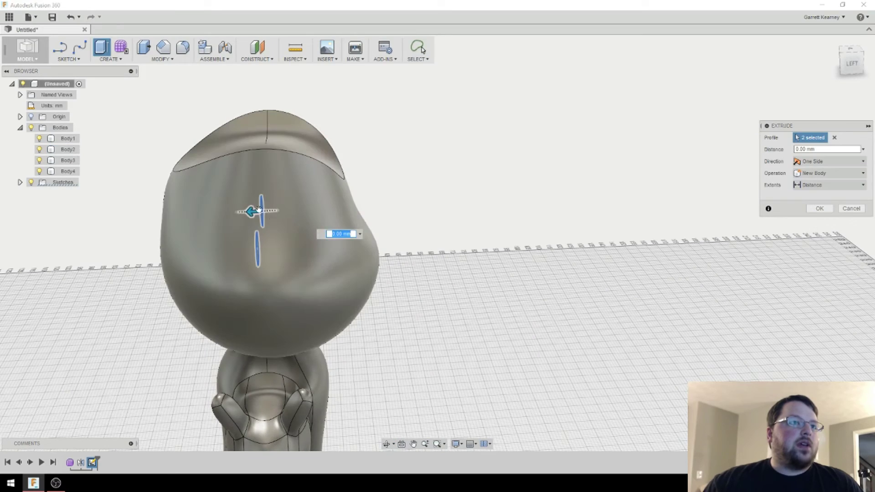
pyautogui.moveTo(262, 211); pyautogui.dragTo(416, 232)
pyautogui.keyDown('shift'); pyautogui.moveTo(416, 233); pyautogui.dragTo(385, 291, button='middle'); pyautogui.keyUp('shift')
pyautogui.click(838, 184)
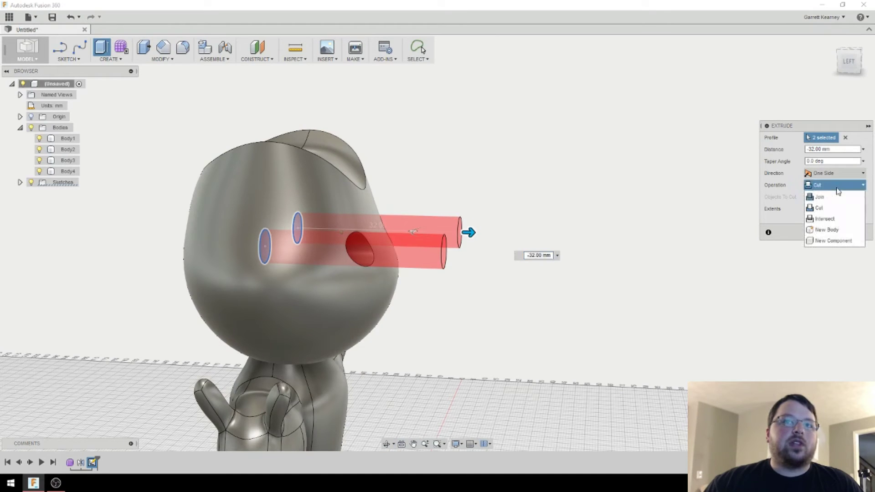
pyautogui.click(847, 235)
pyautogui.keyDown('shift'); pyautogui.moveTo(670, 252); pyautogui.dragTo(633, 316, button='middle'); pyautogui.keyUp('shift')
pyautogui.click(816, 219)
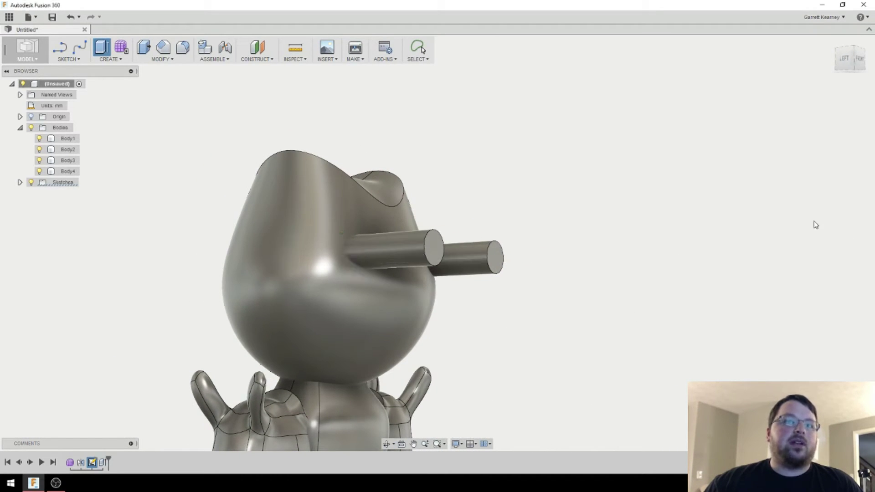
# Edit the eye sketch so the two eye circles sit closer together on the face.
pyautogui.keyDown('shift'); pyautogui.moveTo(633, 195); pyautogui.dragTo(610, 240, button='middle'); pyautogui.keyUp('shift')
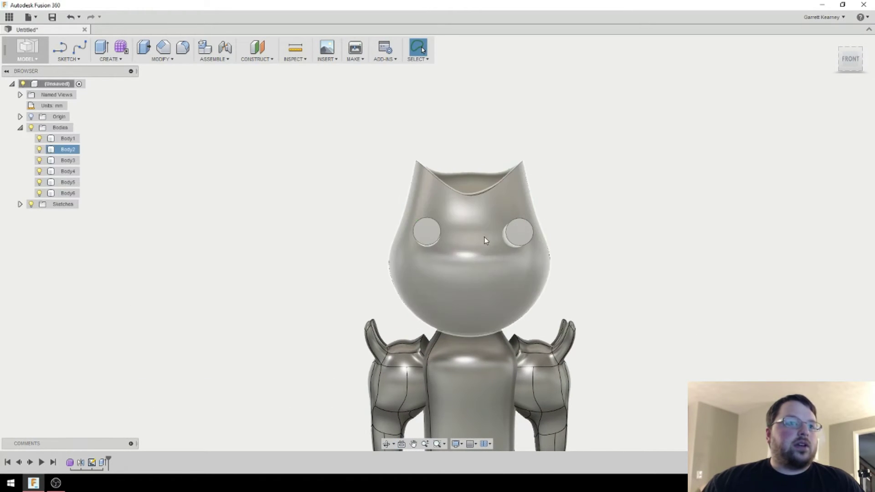
pyautogui.doubleClick(97, 462)
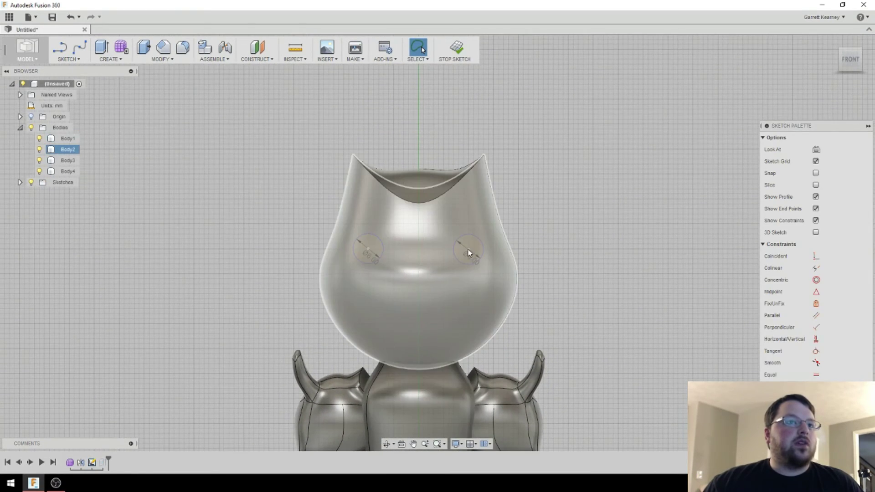
pyautogui.click(470, 250)
pyautogui.scroll(3, 469, 250)
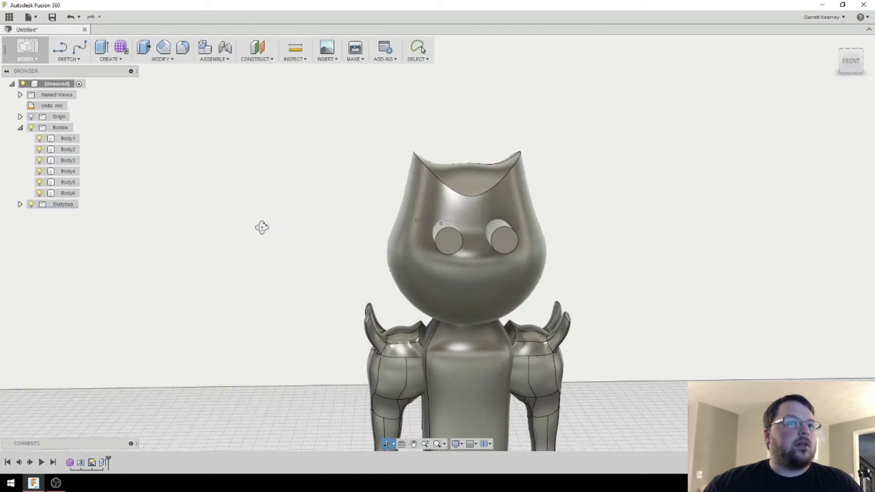
# Duplicate the head body in place and hide the original head.
pyautogui.keyDown('shift'); pyautogui.moveTo(262, 226); pyautogui.dragTo(263, 263, button='middle'); pyautogui.keyUp('shift')
pyautogui.keyDown('shift'); pyautogui.moveTo(332, 271); pyautogui.dragTo(434, 226, button='middle'); pyautogui.keyUp('shift')
pyautogui.click(69, 153)
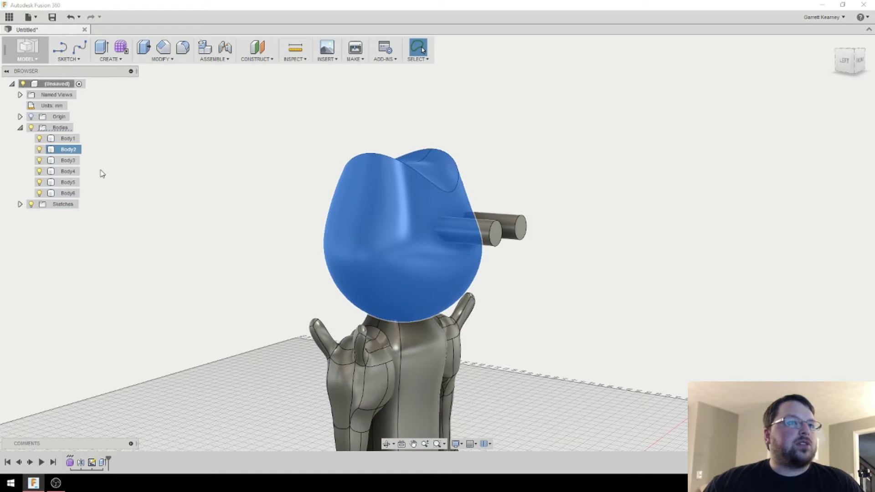
pyautogui.hotkey('ctrl', 'c')
pyautogui.hotkey('ctrl', 'v')
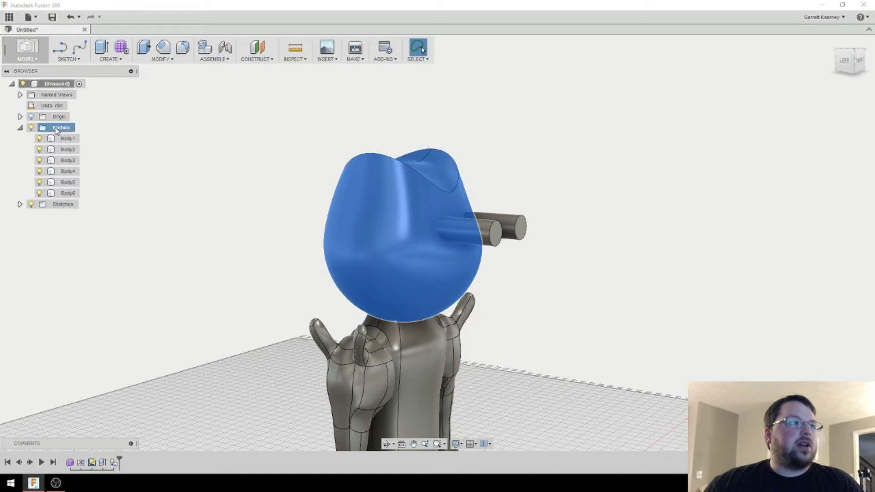
pyautogui.moveTo(191, 284); pyautogui.dragTo(177, 243, button='middle')
pyautogui.click(820, 280)
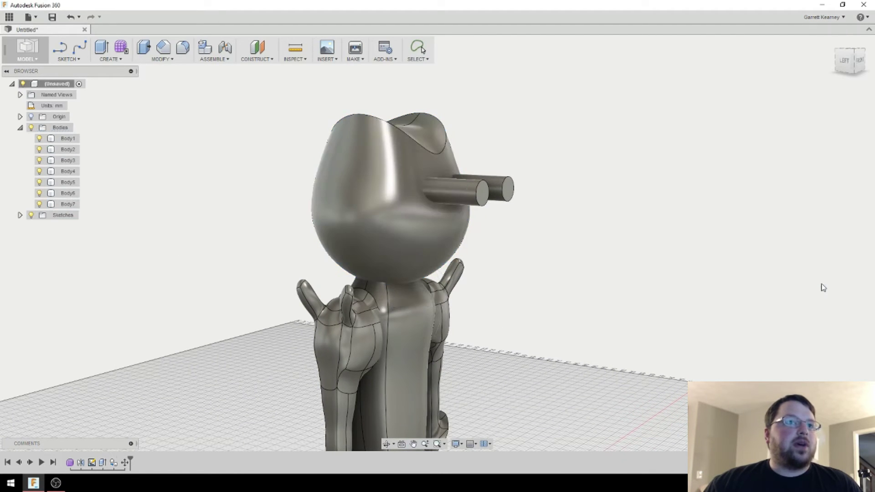
pyautogui.click(40, 149)
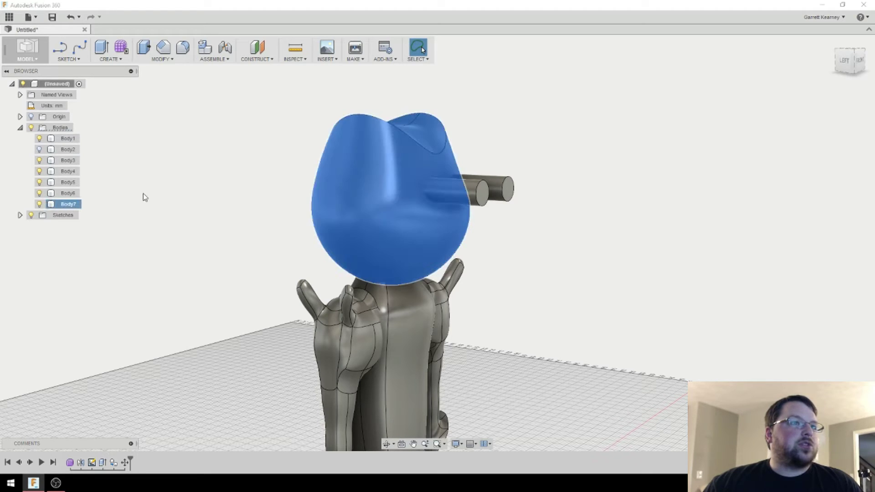
# Combine the copied head with both eye cylinders using the Intersect operation and Keep Tools enabled.
pyautogui.click(115, 60)
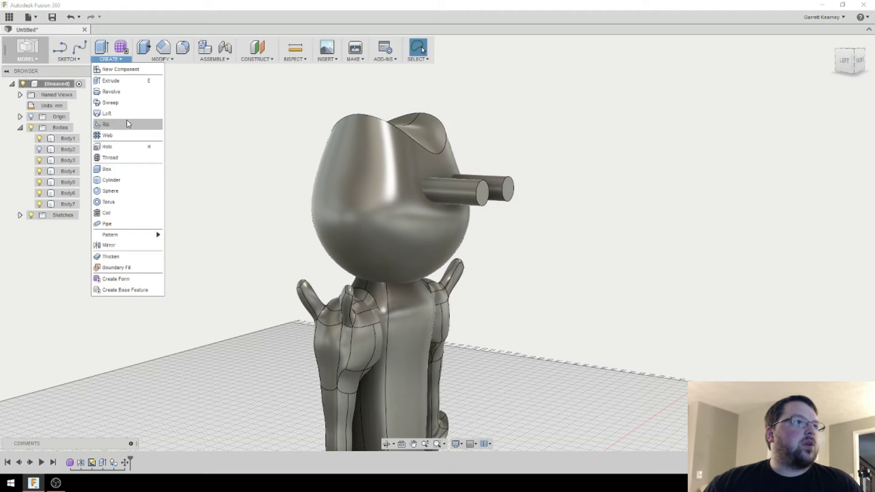
pyautogui.click(162, 59)
pyautogui.click(173, 146)
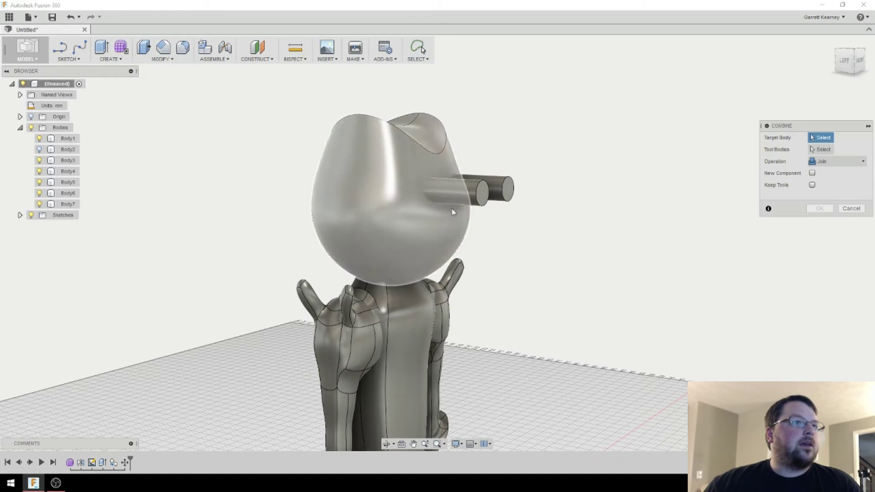
pyautogui.click(383, 171)
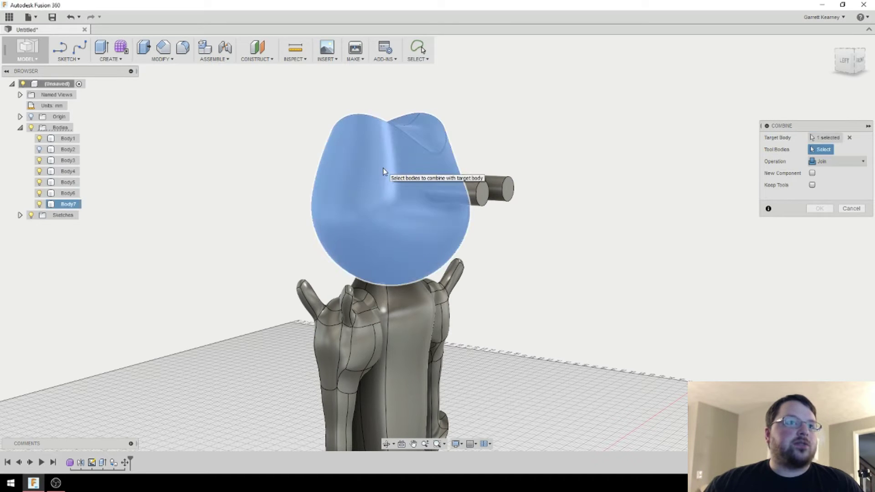
pyautogui.click(494, 188)
pyautogui.moveTo(501, 226)
pyautogui.keyDown('shift'); pyautogui.mouseDown(button='middle')
pyautogui.moveTo(458, 213)
pyautogui.moveTo(504, 243)
pyautogui.mouseUp(button='middle'); pyautogui.keyUp('shift')
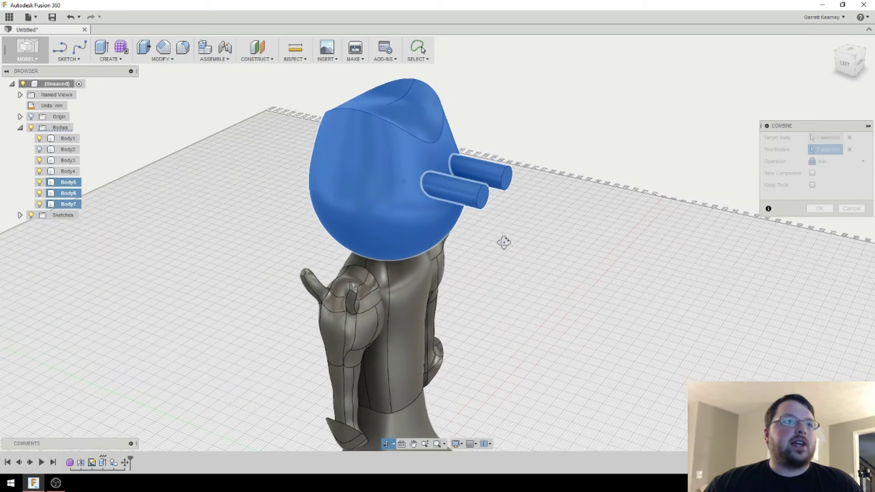
pyautogui.click(850, 163)
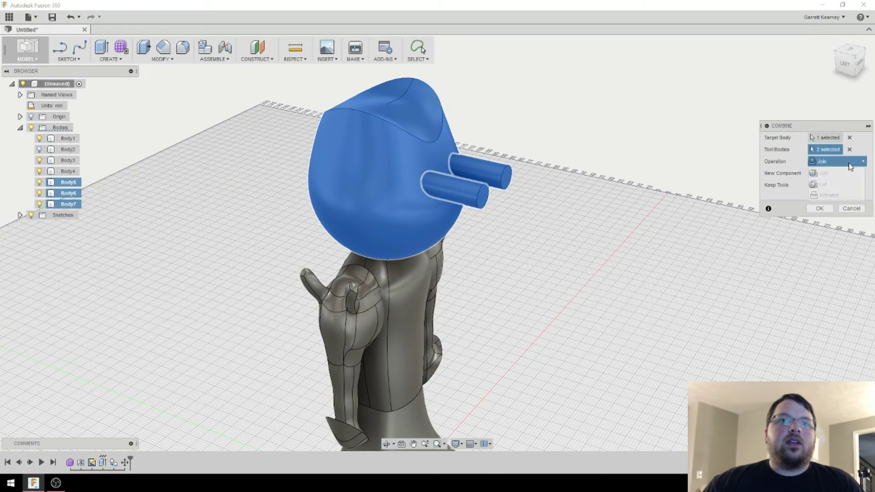
pyautogui.click(837, 196)
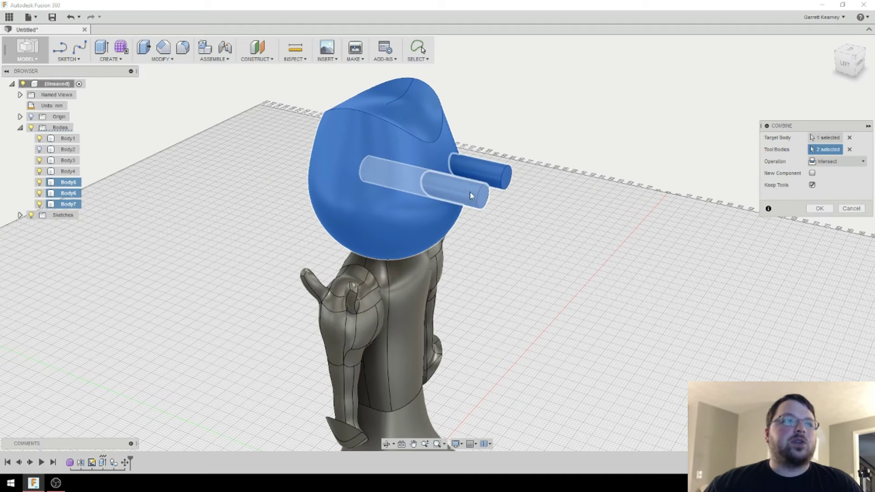
pyautogui.keyDown('shift'); pyautogui.moveTo(529, 243); pyautogui.dragTo(515, 223, button='middle'); pyautogui.keyUp('shift')
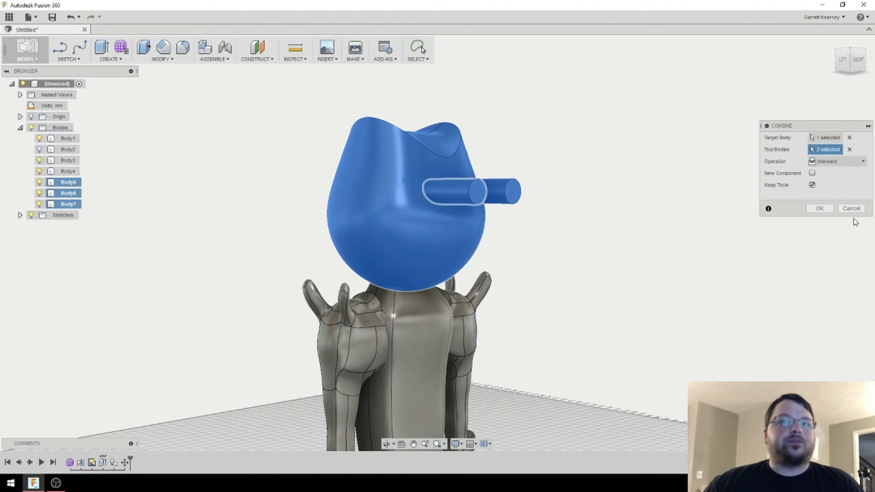
pyautogui.click(826, 212)
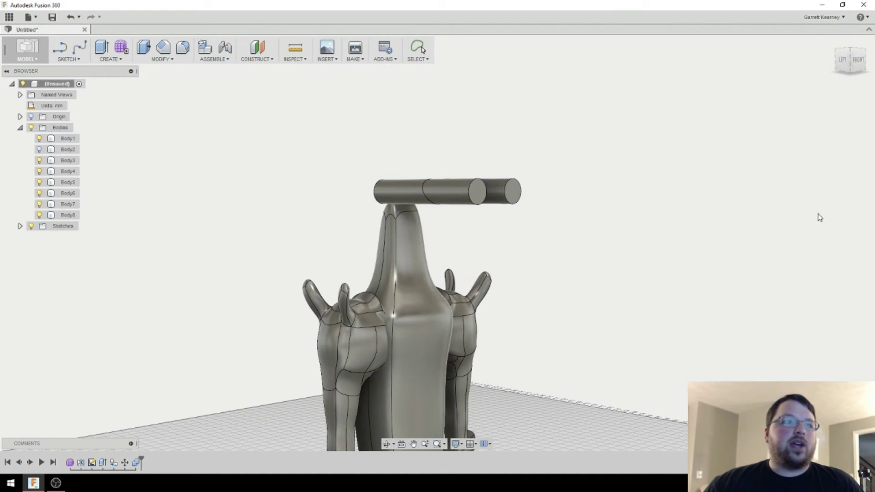
# Hide the two original eye cylinders, show the original head again and check how the trimmed eye bodies match the face.
pyautogui.keyDown('shift'); pyautogui.moveTo(686, 256); pyautogui.dragTo(696, 263, button='middle'); pyautogui.keyUp('shift')
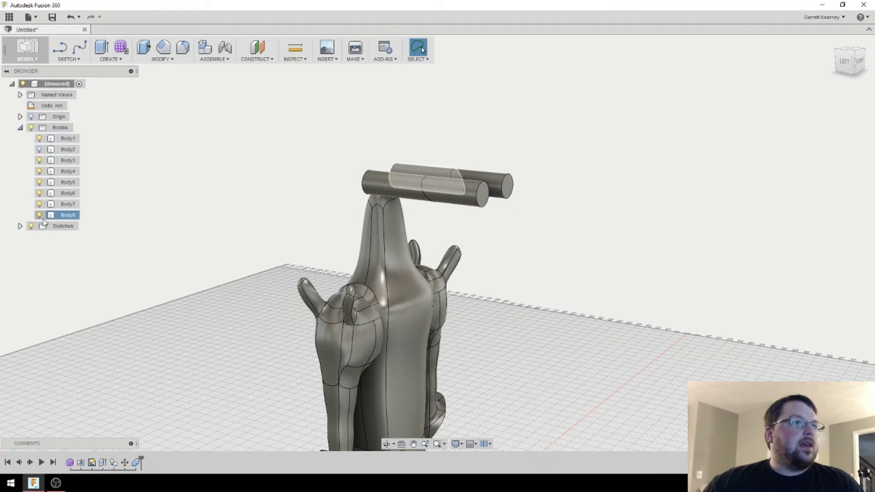
pyautogui.click(39, 193)
pyautogui.click(39, 183)
pyautogui.keyDown('shift'); pyautogui.moveTo(100, 204); pyautogui.dragTo(207, 222, button='middle'); pyautogui.keyUp('shift')
pyautogui.keyDown('shift'); pyautogui.moveTo(509, 201); pyautogui.dragTo(585, 235, button='middle'); pyautogui.keyUp('shift')
pyautogui.moveTo(481, 215)
pyautogui.keyDown('shift'); pyautogui.mouseDown(button='middle')
pyautogui.moveTo(490, 225)
pyautogui.moveTo(489, 215)
pyautogui.mouseUp(button='middle'); pyautogui.keyUp('shift')
pyautogui.scroll(3, 461, 222)
pyautogui.keyDown('shift'); pyautogui.moveTo(435, 235); pyautogui.dragTo(442, 226, button='middle'); pyautogui.keyUp('shift')
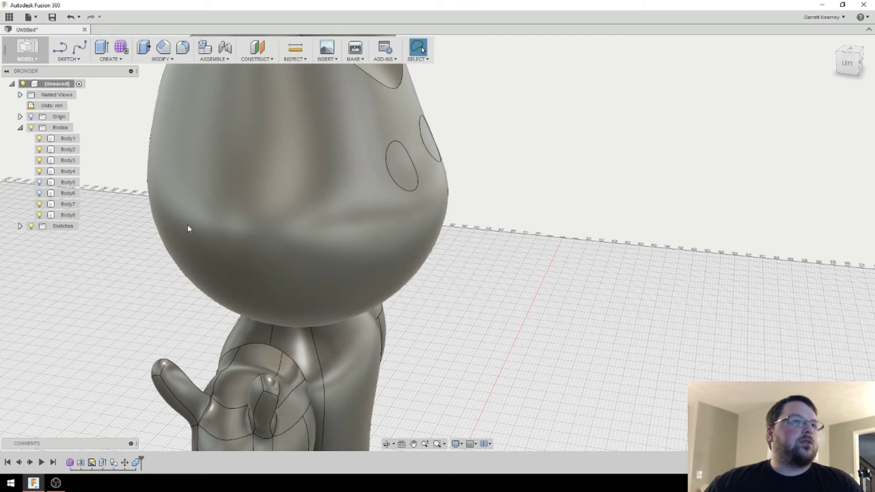
pyautogui.keyDown('shift'); pyautogui.moveTo(582, 284); pyautogui.dragTo(569, 270, button='middle'); pyautogui.keyUp('shift')
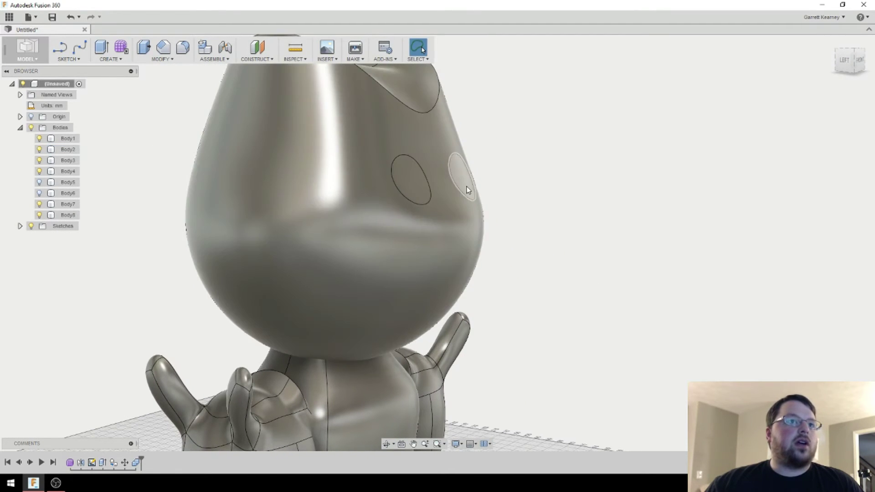
pyautogui.keyDown('shift'); pyautogui.moveTo(490, 239); pyautogui.dragTo(522, 248, button='middle'); pyautogui.keyUp('shift')
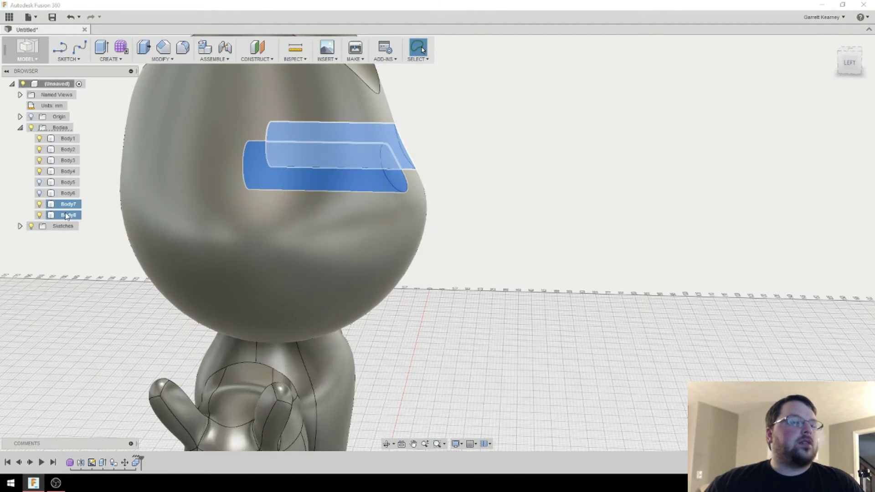
# Move the two trimmed eye bodies -1 mm along Y so they protrude from the face.
pyautogui.moveTo(196, 241)
pyautogui.keyDown('shift'); pyautogui.mouseDown(button='middle')
pyautogui.moveTo(172, 227)
pyautogui.moveTo(204, 237)
pyautogui.mouseUp(button='middle'); pyautogui.keyUp('shift')
pyautogui.rightClick(62, 216)
pyautogui.click(80, 229)
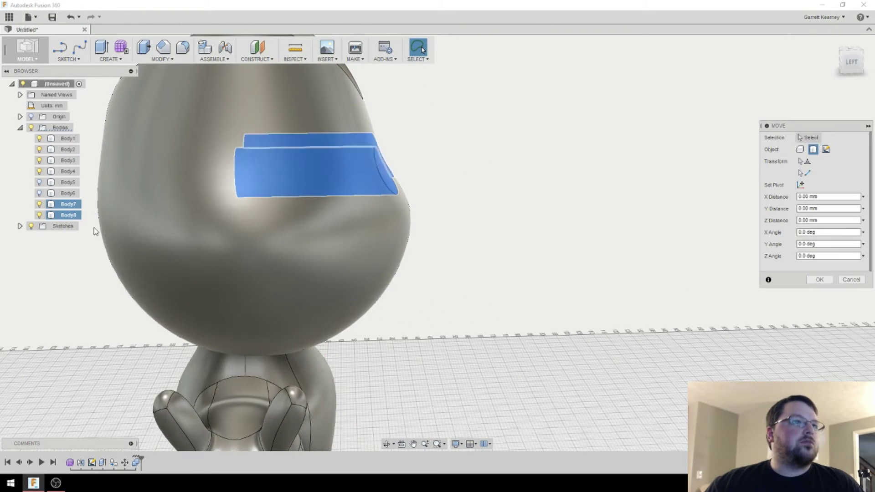
pyautogui.moveTo(374, 202); pyautogui.dragTo(383, 202)
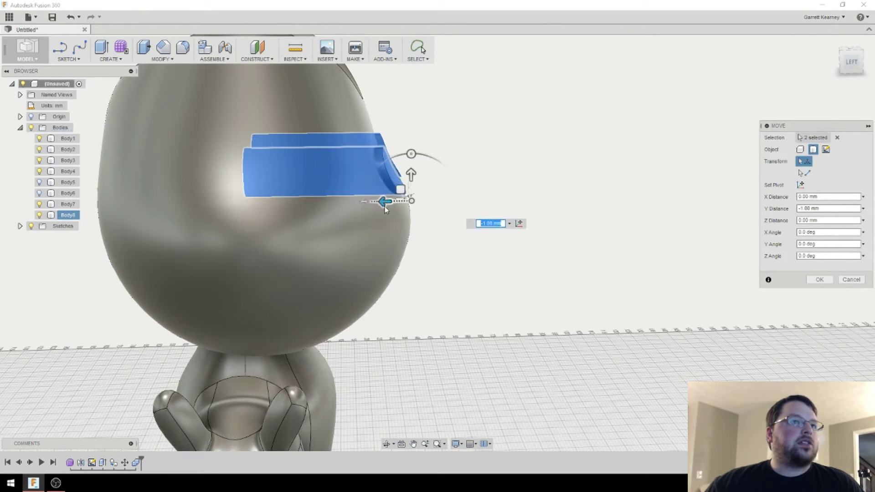
pyautogui.keyDown('shift'); pyautogui.moveTo(391, 222); pyautogui.dragTo(391, 242, button='middle'); pyautogui.keyUp('shift')
pyautogui.click(819, 279)
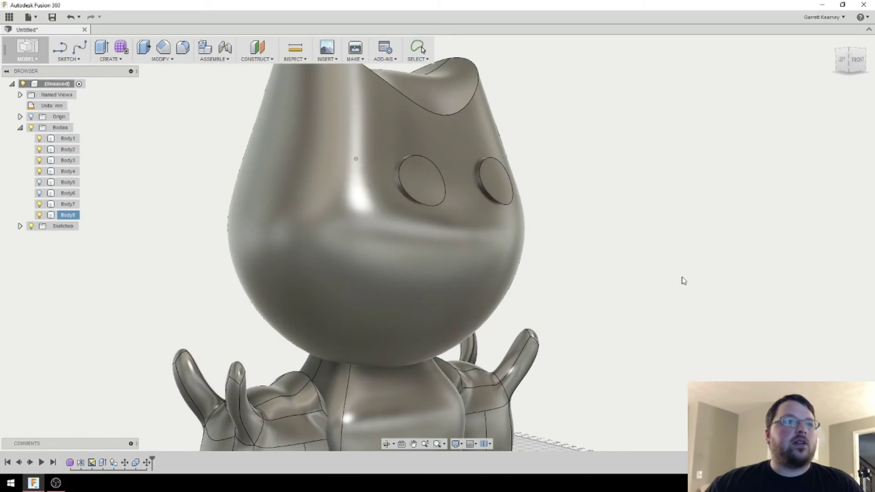
# Join the head with both protruding eye bodies, with Keep Tools disabled.
pyautogui.keyDown('shift'); pyautogui.moveTo(664, 278); pyautogui.dragTo(710, 313, button='middle'); pyautogui.keyUp('shift')
pyautogui.click(149, 61)
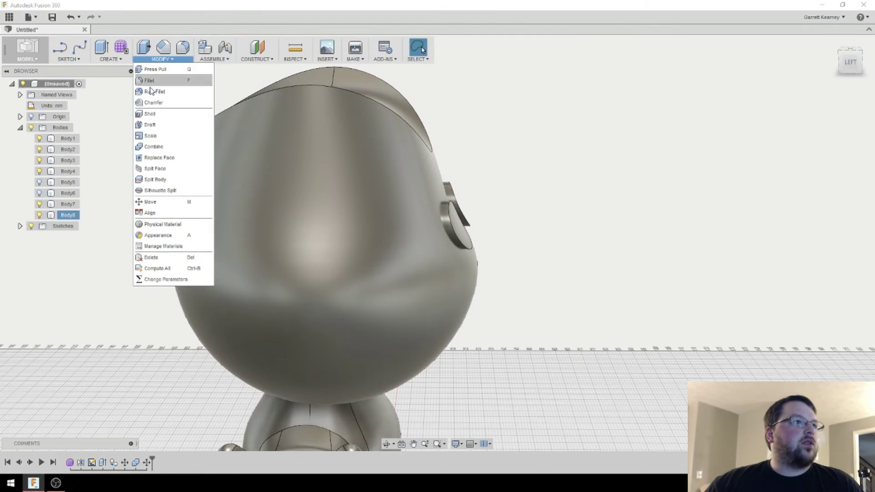
pyautogui.click(160, 147)
pyautogui.click(430, 211)
pyautogui.click(458, 220)
pyautogui.click(451, 195)
pyautogui.click(831, 162)
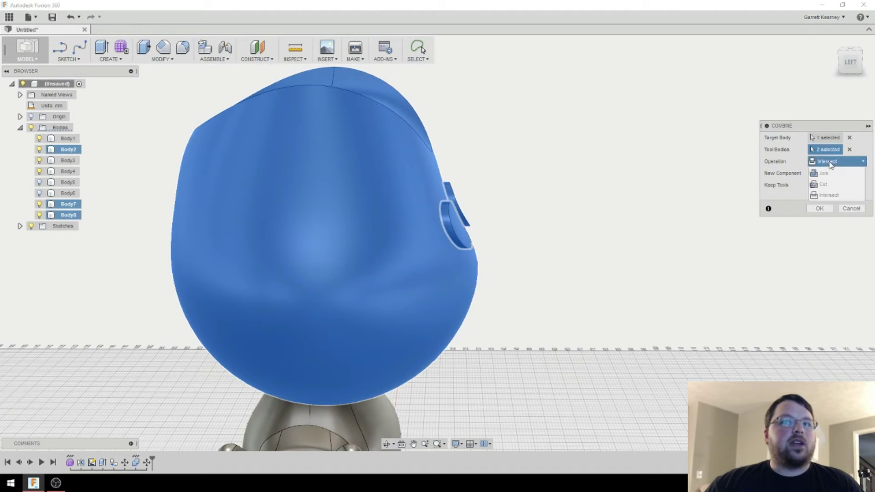
pyautogui.click(829, 174)
pyautogui.click(813, 185)
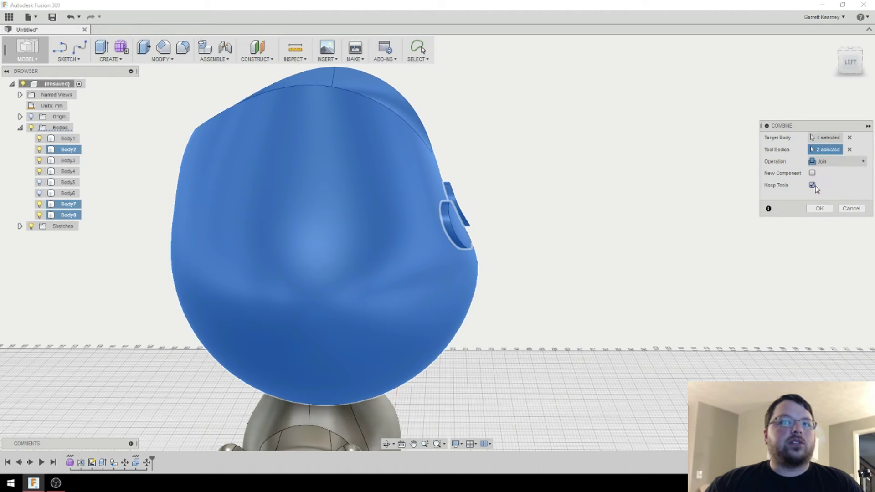
pyautogui.click(825, 209)
pyautogui.keyDown('shift'); pyautogui.moveTo(716, 245); pyautogui.dragTo(682, 249, button='middle'); pyautogui.keyUp('shift')
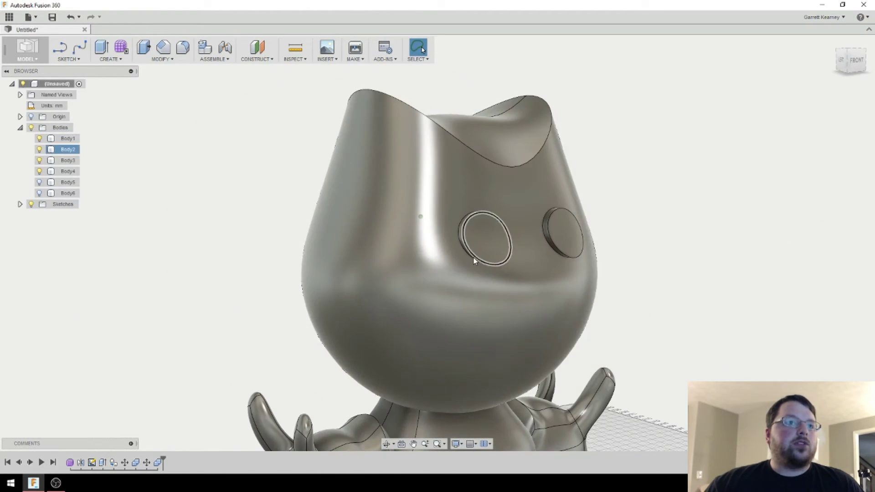
# Fillet the outer edges of both eyes with a 1.5 mm radius.
pyautogui.click(474, 259)
pyautogui.click(557, 243)
pyautogui.click(110, 60)
pyautogui.click(184, 50)
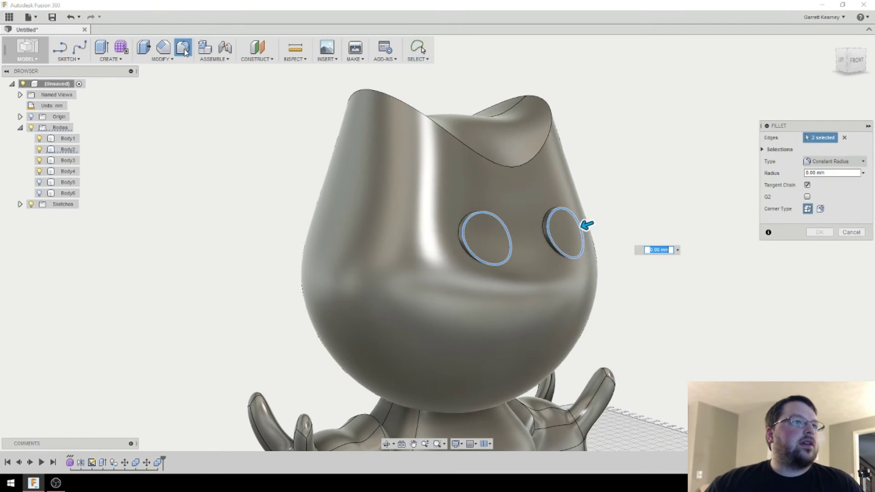
pyautogui.moveTo(586, 224); pyautogui.dragTo(568, 232)
pyautogui.keyDown('shift'); pyautogui.moveTo(568, 231); pyautogui.dragTo(524, 247, button='middle'); pyautogui.keyUp('shift')
pyautogui.write('1.5')
pyautogui.keyDown('shift'); pyautogui.moveTo(535, 299); pyautogui.dragTo(495, 314, button='middle'); pyautogui.keyUp('shift')
pyautogui.click(812, 236)
# Create a sketch on the vertical front plane with a curved, symmetrical mouth outline centred below the eyes.
pyautogui.keyDown('shift'); pyautogui.moveTo(781, 264); pyautogui.dragTo(714, 286, button='middle'); pyautogui.keyUp('shift')
pyautogui.moveTo(725, 247); pyautogui.dragTo(677, 185, button='middle')
pyautogui.scroll(-1, 677, 185)
pyautogui.scroll(-2, 679, 217)
pyautogui.moveTo(662, 238)
pyautogui.keyDown('shift'); pyautogui.mouseDown(button='middle')
pyautogui.moveTo(666, 272)
pyautogui.moveTo(664, 256)
pyautogui.moveTo(650, 270)
pyautogui.moveTo(661, 290)
pyautogui.moveTo(672, 273)
pyautogui.moveTo(727, 260)
pyautogui.moveTo(685, 278)
pyautogui.moveTo(667, 305)
pyautogui.moveTo(688, 256)
pyautogui.moveTo(719, 253)
pyautogui.moveTo(726, 238)
pyautogui.moveTo(659, 239)
pyautogui.mouseUp(button='middle'); pyautogui.keyUp('shift')
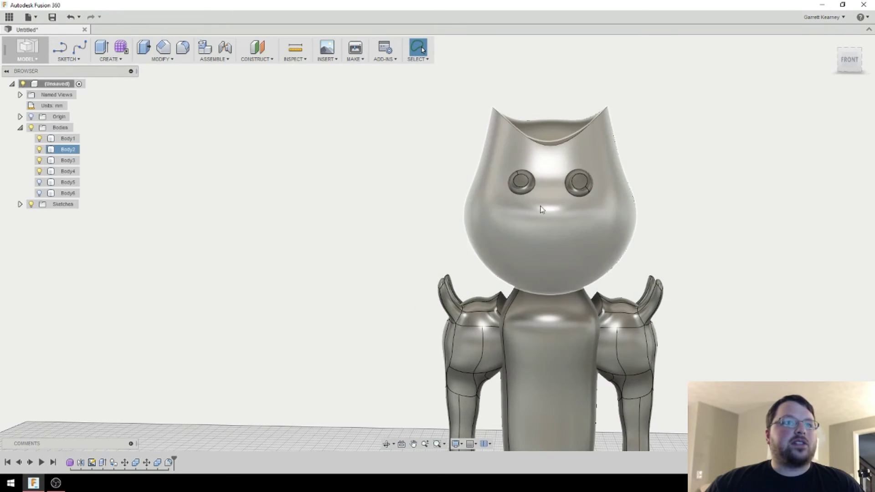
pyautogui.moveTo(174, 120); pyautogui.dragTo(173, 152, button='middle')
pyautogui.click(145, 61)
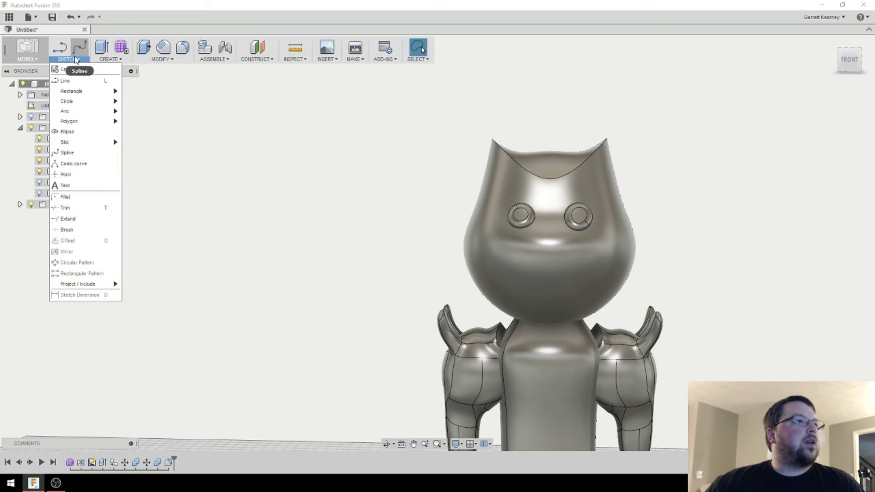
pyautogui.click(80, 72)
pyautogui.click(506, 276)
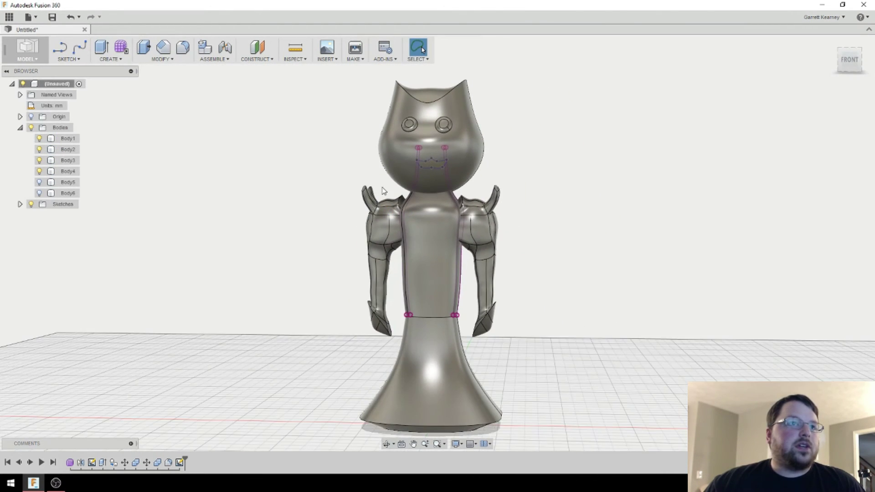
# Extrude the mouth profile forward out through the face as a new body.
pyautogui.moveTo(412, 156); pyautogui.dragTo(465, 231, button='middle')
pyautogui.scroll(6, 465, 232)
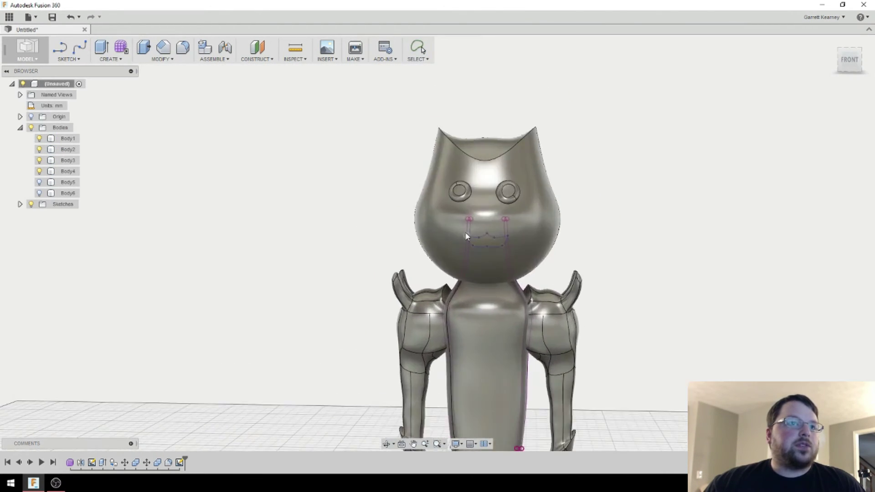
pyautogui.rightClick(485, 237)
pyautogui.click(520, 220)
pyautogui.keyDown('shift'); pyautogui.moveTo(383, 242); pyautogui.dragTo(497, 296, button='middle'); pyautogui.keyUp('shift')
pyautogui.moveTo(200, 171); pyautogui.dragTo(476, 215)
pyautogui.click(828, 185)
pyautogui.click(821, 225)
pyautogui.click(820, 232)
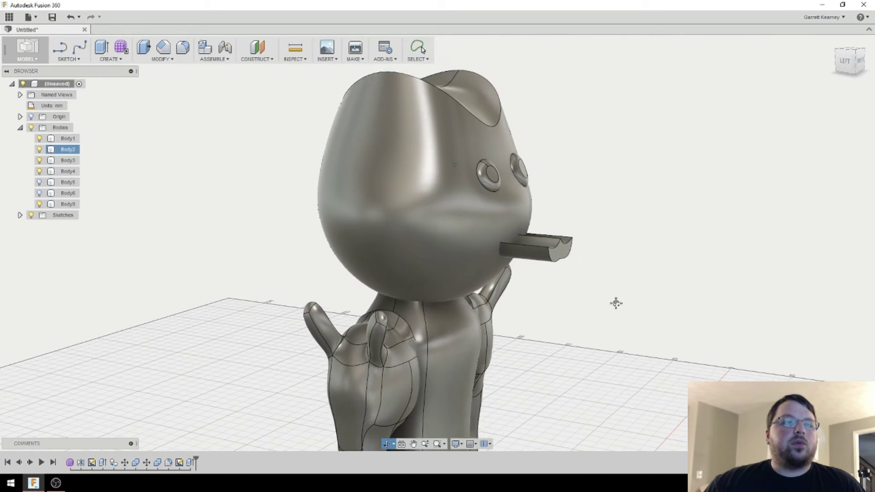
# Duplicate the head with the joined eyes in place and hide the original.
pyautogui.moveTo(616, 303); pyautogui.dragTo(594, 315, button='middle')
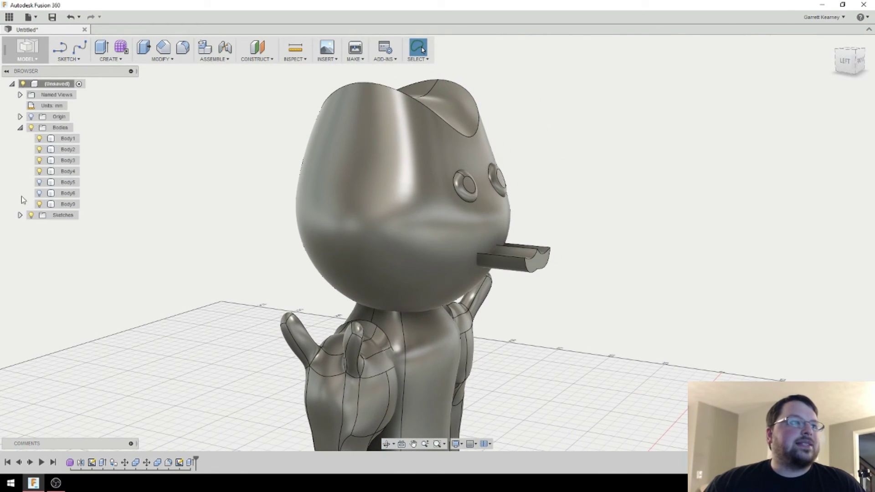
pyautogui.click(73, 151)
pyautogui.hotkey('ctrl', 'c')
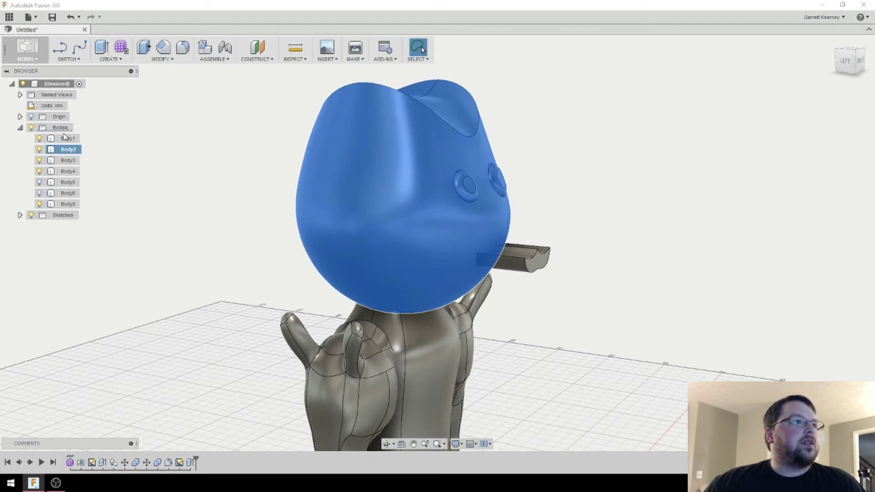
pyautogui.click(64, 129)
pyautogui.hotkey('ctrl', 'v')
pyautogui.click(40, 150)
pyautogui.press('Return')
# Combine the duplicated head with the mouth extrusion using Intersect, keeping the tool body.
pyautogui.click(112, 59)
pyautogui.moveTo(176, 65)
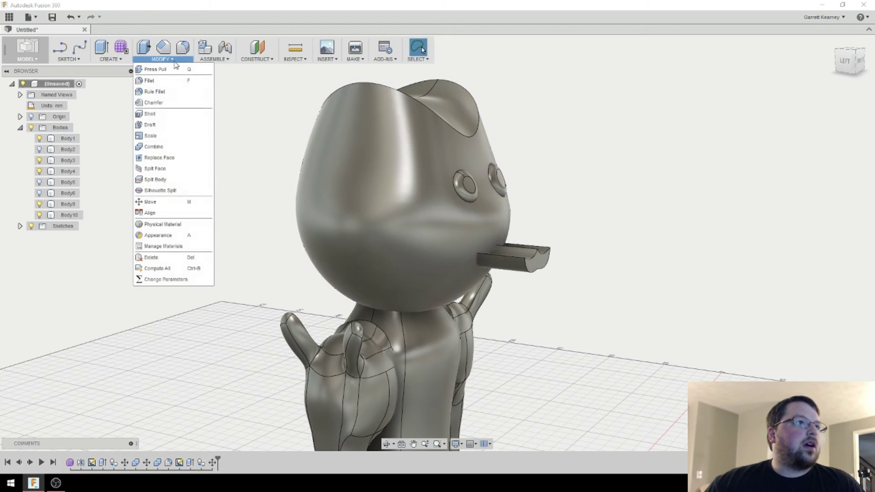
pyautogui.click(155, 146)
pyautogui.click(502, 253)
pyautogui.click(502, 253)
pyautogui.click(842, 168)
pyautogui.click(831, 202)
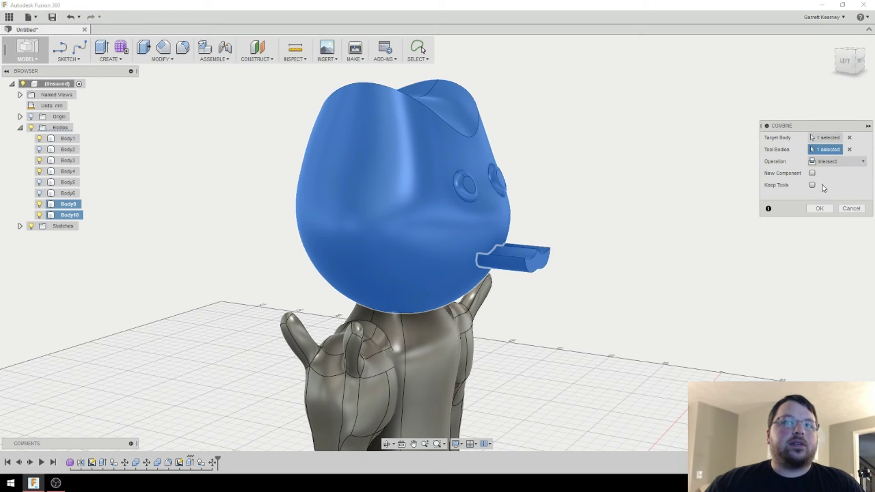
pyautogui.click(820, 209)
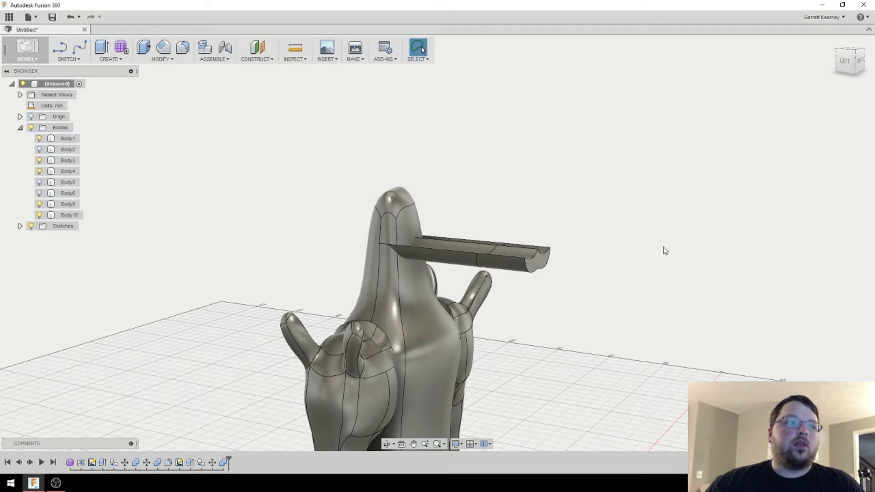
# Show the original head and cut the mouth extrusion out of it with Combine, without keeping the tool body.
pyautogui.click(39, 150)
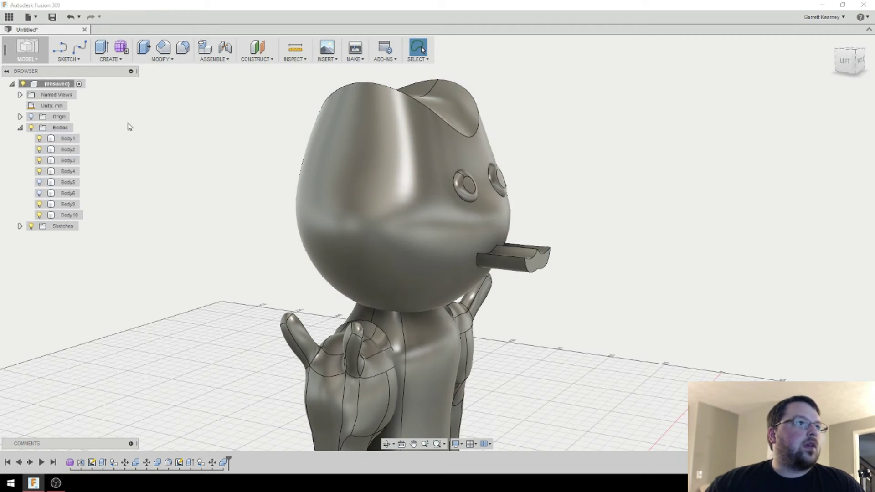
pyautogui.click(166, 59)
pyautogui.click(167, 146)
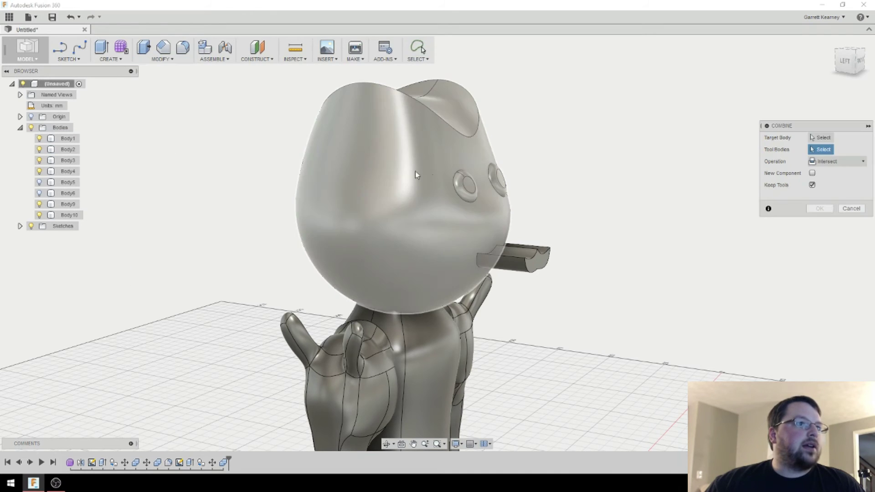
pyautogui.click(447, 179)
pyautogui.click(534, 259)
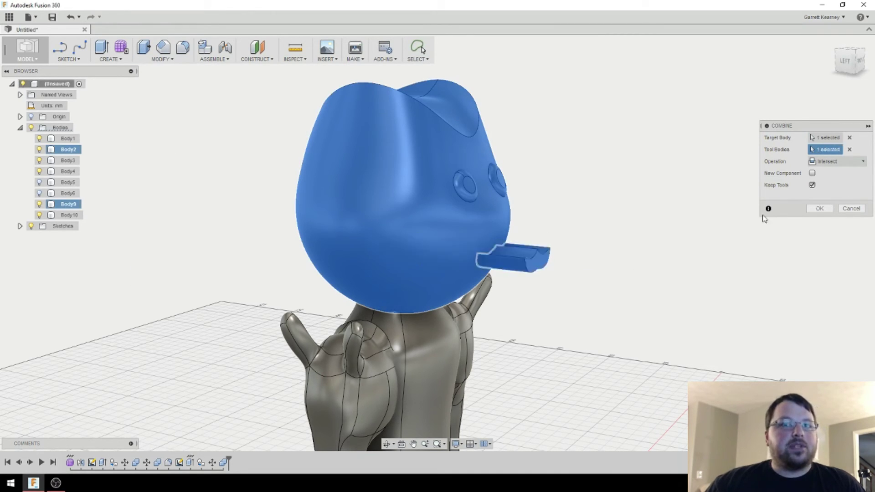
pyautogui.click(839, 162)
pyautogui.click(837, 185)
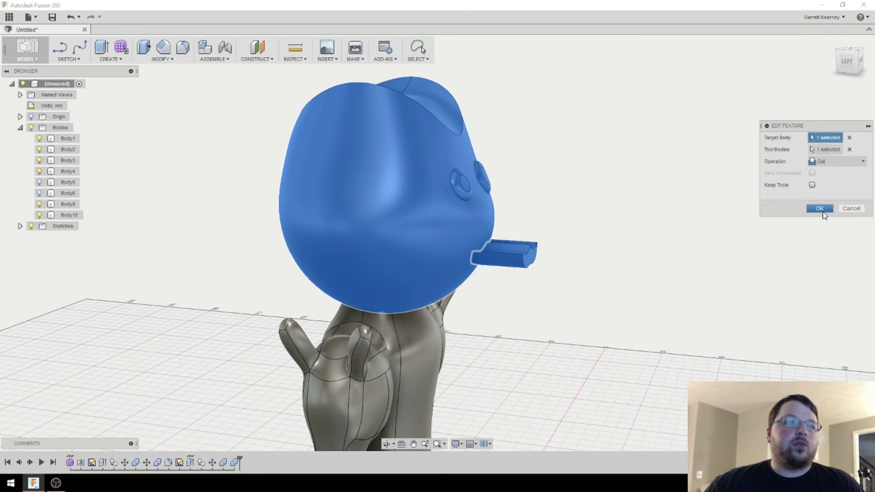
pyautogui.click(819, 209)
# Examine the mouth cutout and its fitted insert from several angles, toggling the visibility of the insert and the head.
pyautogui.keyDown('shift'); pyautogui.moveTo(758, 264); pyautogui.dragTo(712, 246, button='middle'); pyautogui.keyUp('shift')
pyautogui.scroll(3, 513, 260)
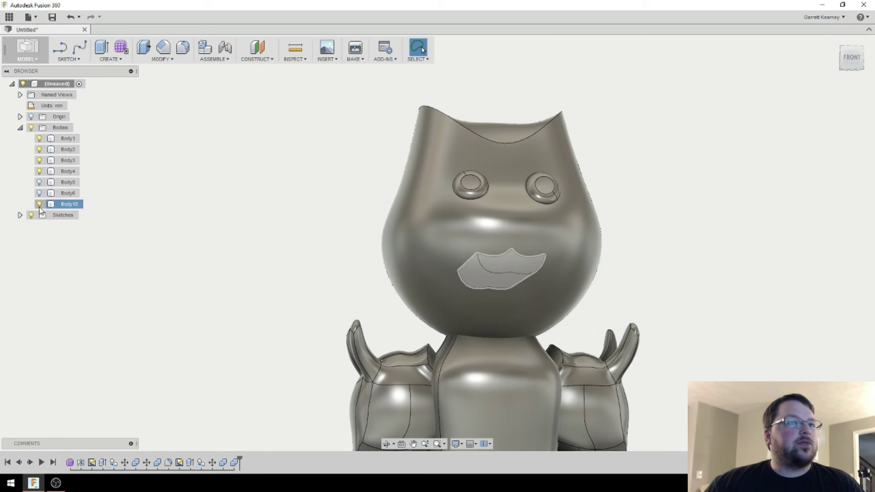
pyautogui.keyDown('shift'); pyautogui.moveTo(325, 225); pyautogui.dragTo(447, 270, button='middle'); pyautogui.keyUp('shift')
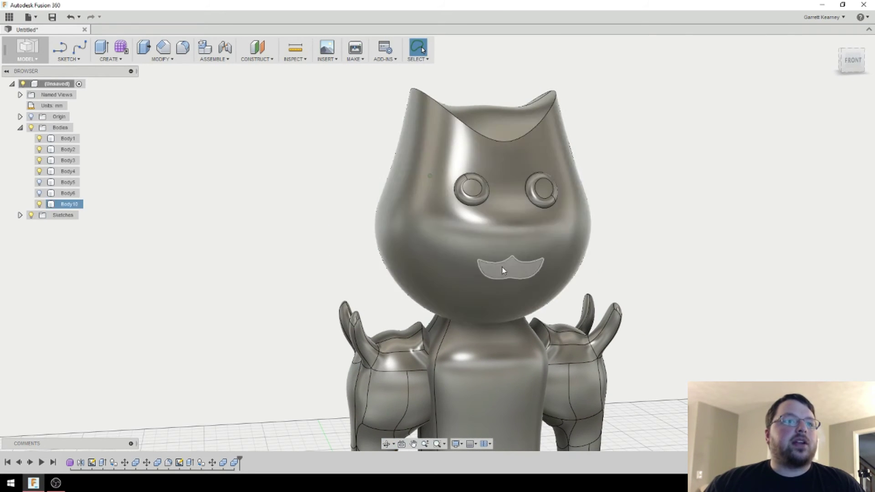
pyautogui.click(42, 205)
pyautogui.click(39, 204)
pyautogui.keyDown('shift'); pyautogui.moveTo(278, 264); pyautogui.dragTo(266, 260, button='middle'); pyautogui.keyUp('shift')
pyautogui.scroll(2, 582, 264)
pyautogui.scroll(2, 582, 260)
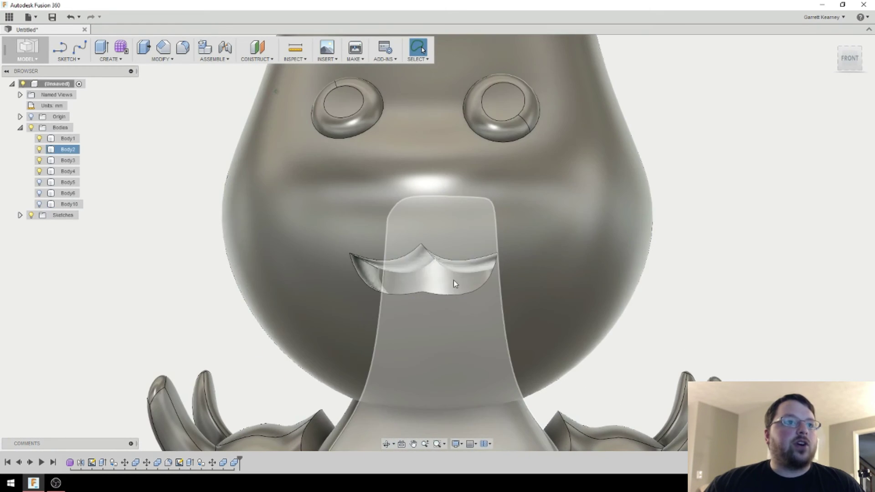
pyautogui.keyDown('shift'); pyautogui.moveTo(453, 280); pyautogui.dragTo(476, 287, button='middle'); pyautogui.keyUp('shift')
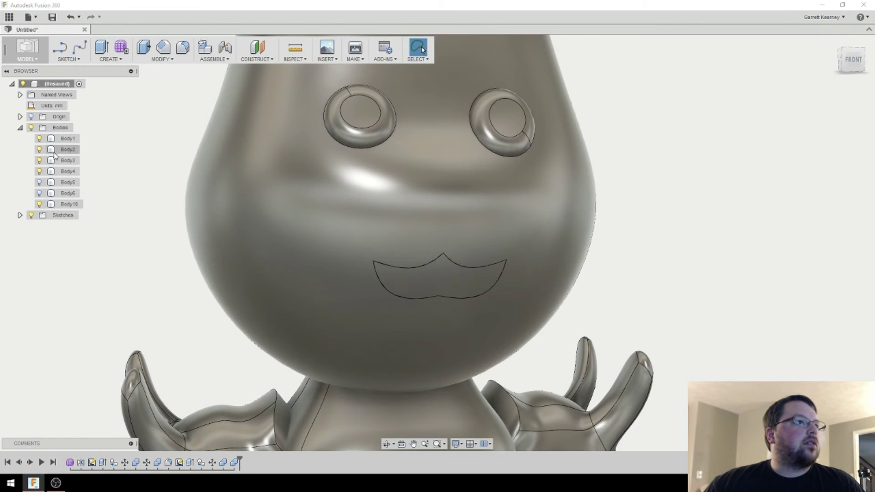
pyautogui.click(40, 150)
pyautogui.click(40, 150)
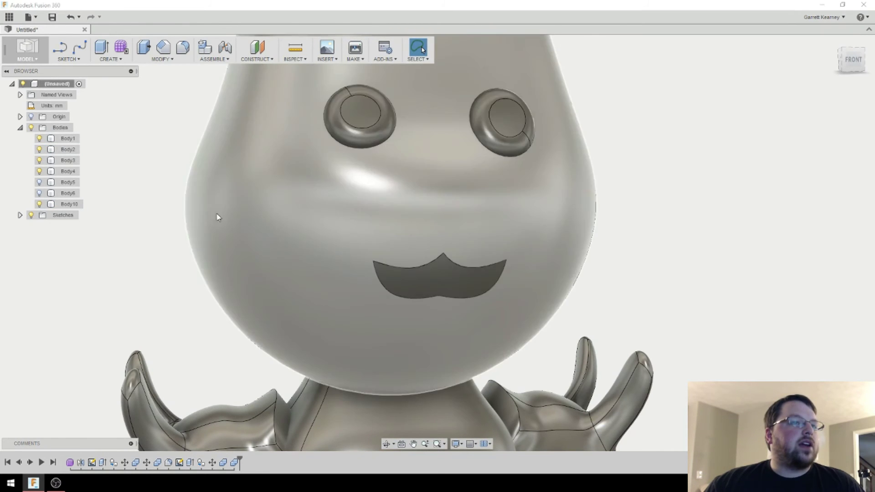
pyautogui.keyDown('shift'); pyautogui.moveTo(240, 221); pyautogui.dragTo(303, 229, button='middle'); pyautogui.keyUp('shift')
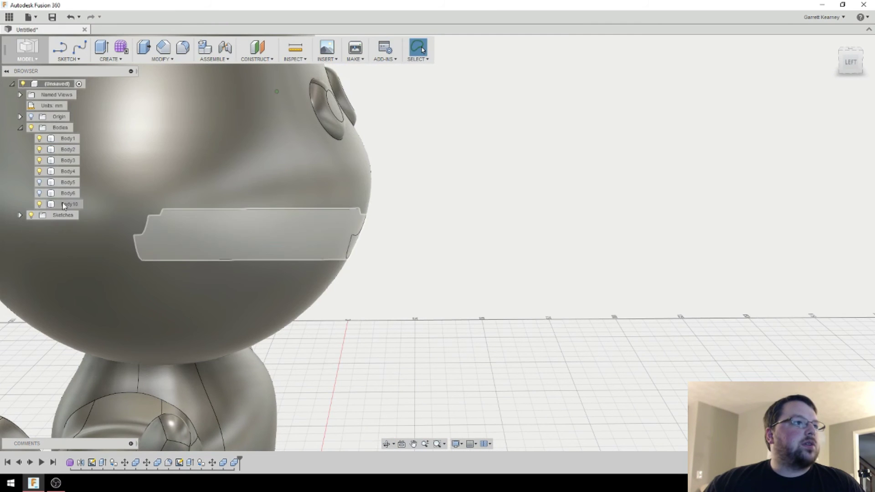
# Move the mouth insert slightly back into the head so that it is recessed below the face surface.
pyautogui.rightClick(64, 205)
pyautogui.click(81, 207)
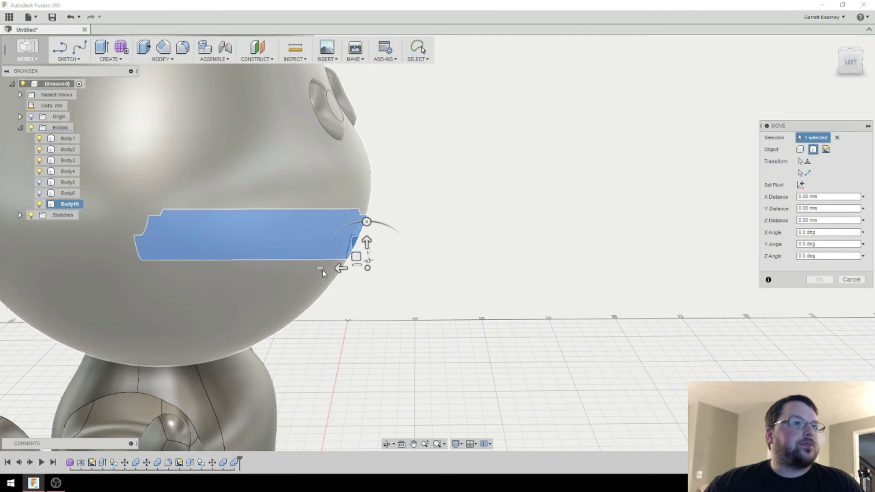
pyautogui.moveTo(323, 270); pyautogui.dragTo(328, 268)
pyautogui.keyDown('shift'); pyautogui.moveTo(379, 305); pyautogui.dragTo(324, 285, button='middle'); pyautogui.keyUp('shift')
pyautogui.click(820, 280)
pyautogui.scroll(-3, 641, 242)
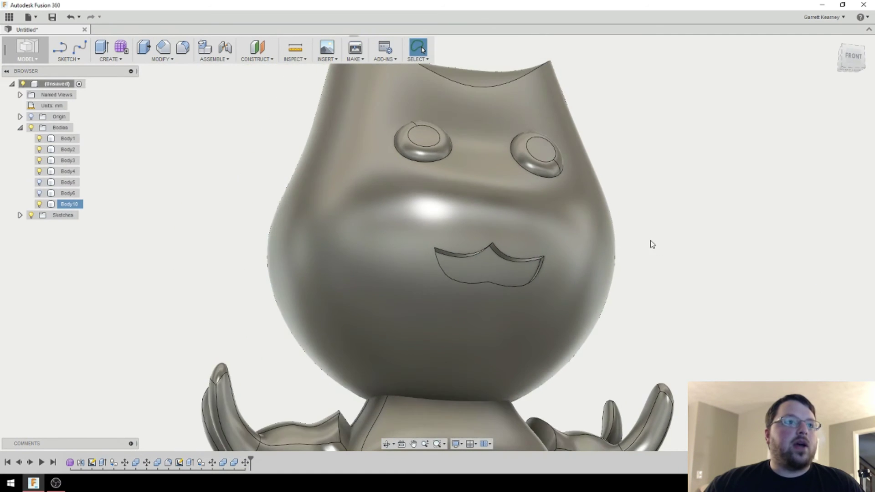
# Join the recessed mouth insert to the head and fillet the four mouth opening edges with a 0.5 mm radius.
pyautogui.moveTo(641, 242)
pyautogui.keyDown('shift'); pyautogui.mouseDown(button='middle')
pyautogui.moveTo(611, 290)
pyautogui.moveTo(619, 279)
pyautogui.moveTo(593, 273)
pyautogui.mouseUp(button='middle'); pyautogui.keyUp('shift')
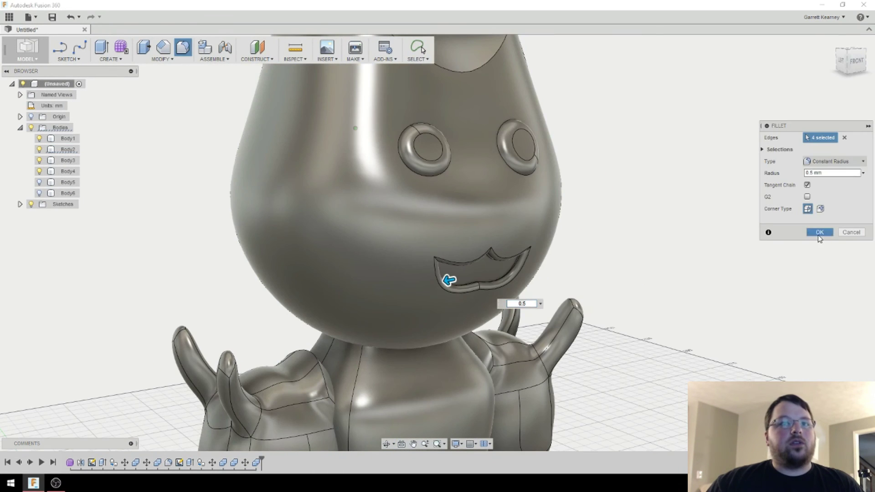
pyautogui.press('Return')
pyautogui.keyDown('shift'); pyautogui.moveTo(669, 290); pyautogui.dragTo(700, 250, button='middle'); pyautogui.keyUp('shift')
pyautogui.scroll(-3, 700, 171)
pyautogui.scroll(-1, 701, 167)
# Combine the head with the torso and both arms into a single body using Join.
pyautogui.click(162, 59)
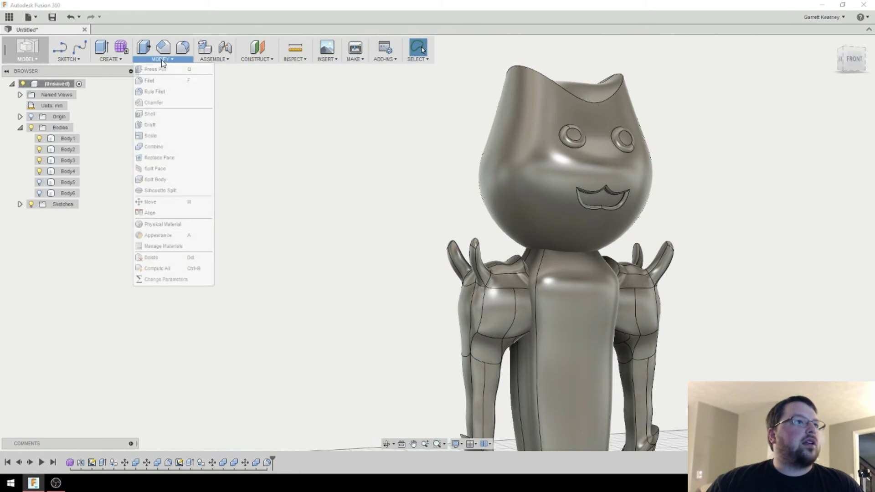
pyautogui.click(180, 143)
pyautogui.click(547, 237)
pyautogui.click(507, 292)
pyautogui.click(555, 294)
pyautogui.click(638, 291)
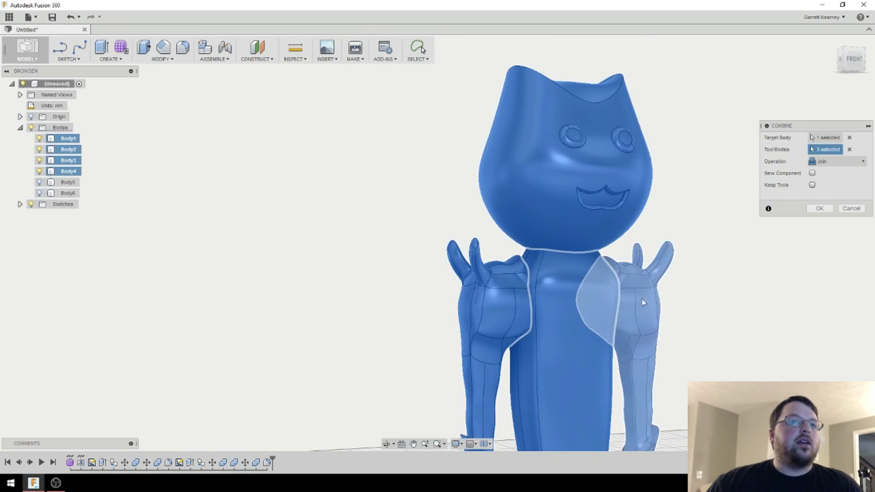
pyautogui.moveTo(628, 239); pyautogui.dragTo(568, 30, button='middle')
pyautogui.scroll(-1, 568, 36)
pyautogui.click(820, 209)
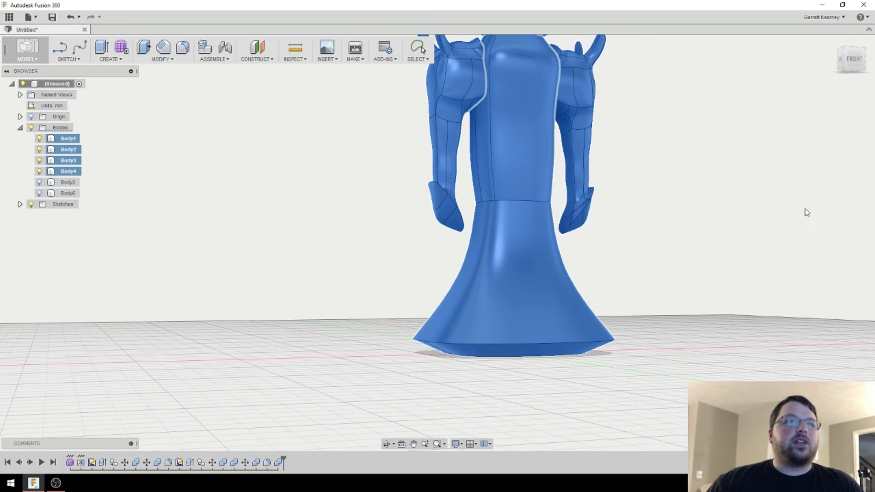
# Examine the joined figure from the front and sides, including the face, shoulders, arms and flared base.
pyautogui.moveTo(705, 199); pyautogui.dragTo(708, 316, button='middle')
pyautogui.scroll(-2, 686, 183)
pyautogui.keyDown('shift'); pyautogui.moveTo(684, 188); pyautogui.dragTo(550, 216, button='middle'); pyautogui.keyUp('shift')
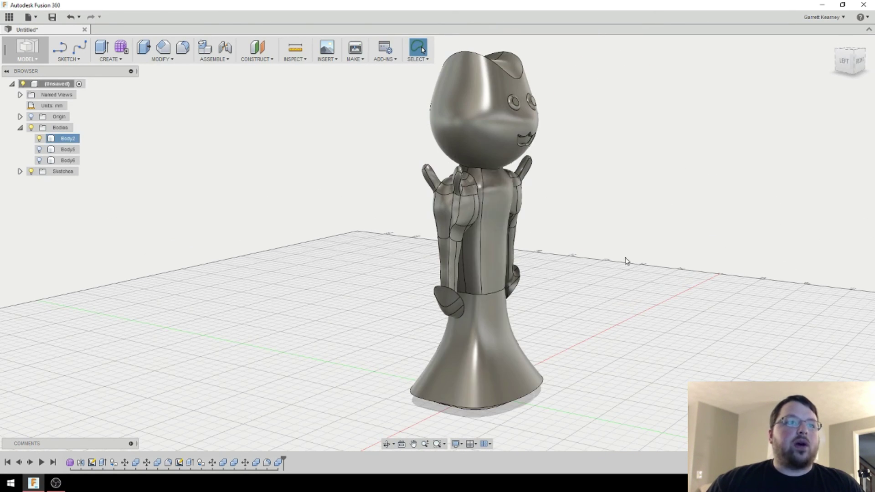
pyautogui.keyDown('shift'); pyautogui.moveTo(643, 256); pyautogui.dragTo(610, 250, button='middle'); pyautogui.keyUp('shift')
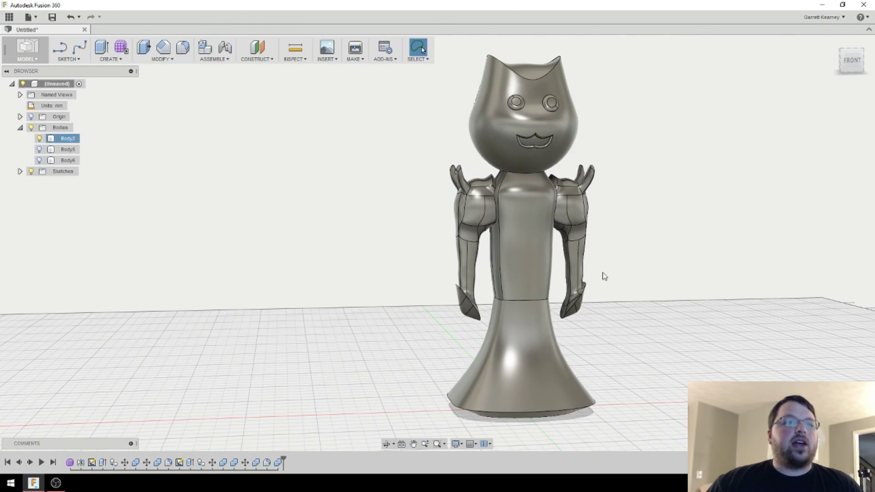
pyautogui.moveTo(707, 281); pyautogui.dragTo(588, 204, button='middle')
pyautogui.scroll(2, 588, 203)
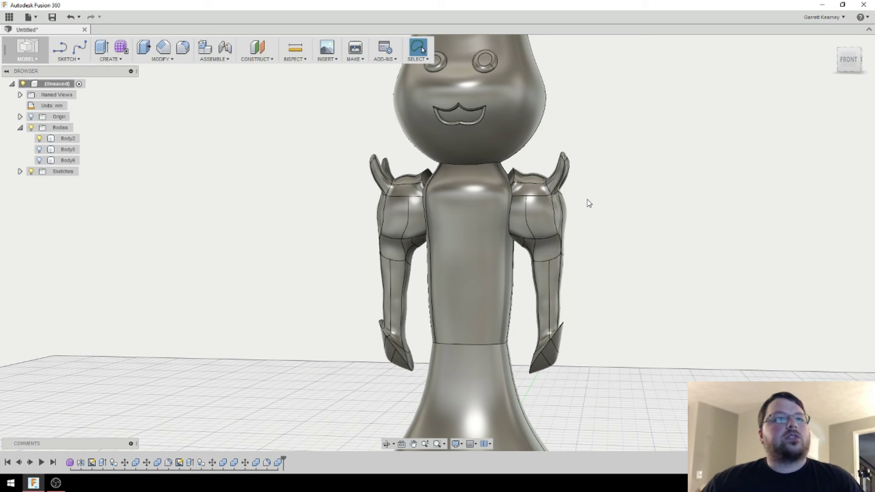
pyautogui.moveTo(633, 250); pyautogui.dragTo(593, 278, button='middle')
pyautogui.scroll(-2, 667, 275)
pyautogui.press('Escape')
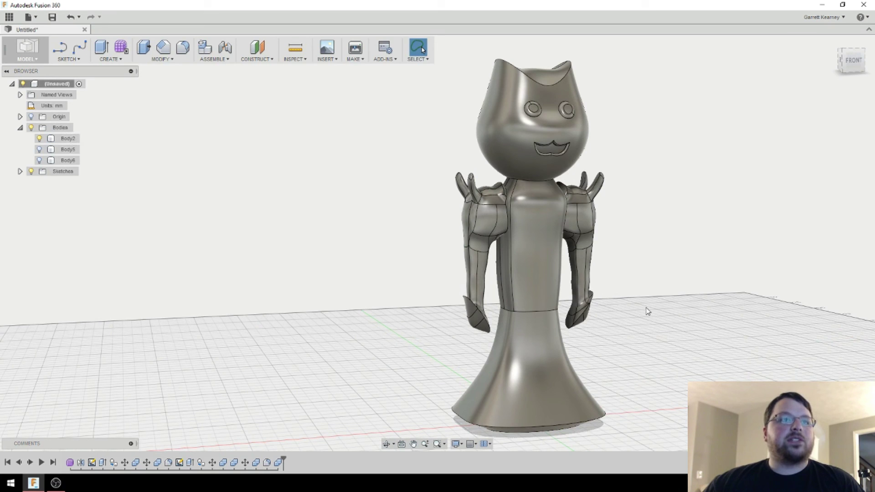
pyautogui.scroll(3, 541, 313)
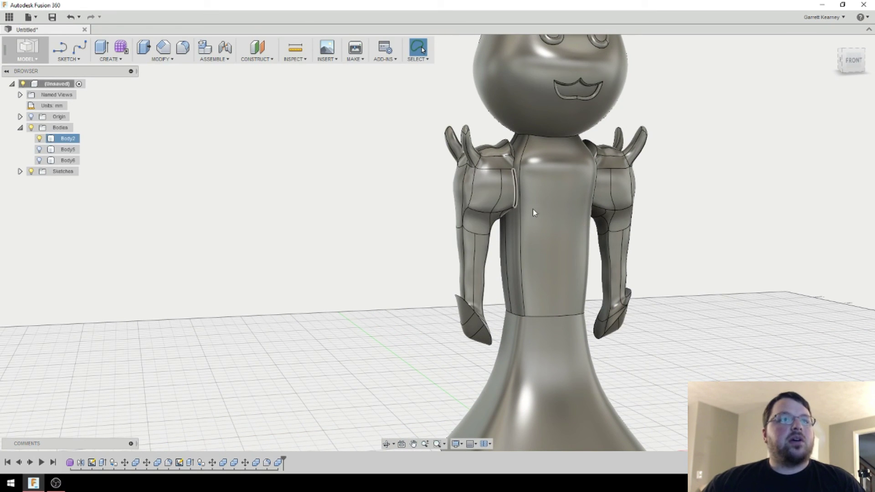
pyautogui.scroll(-5, 707, 278)
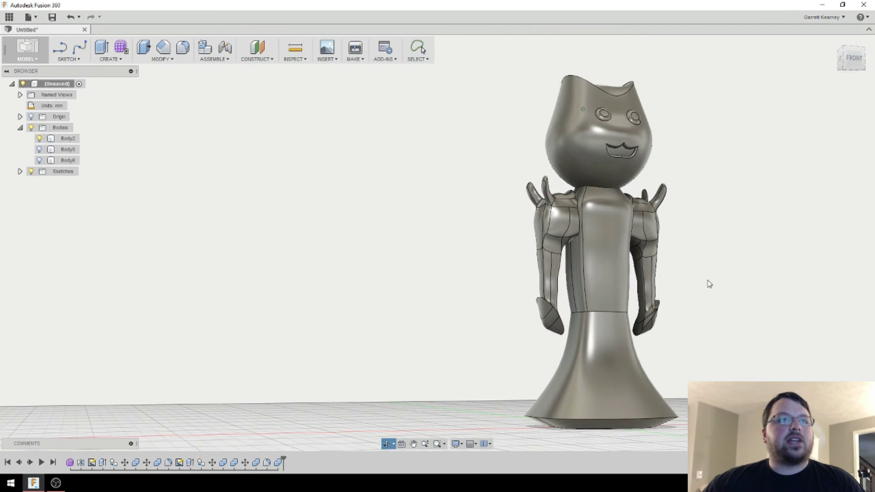
pyautogui.moveTo(707, 283); pyautogui.dragTo(618, 283, button='middle')
pyautogui.press('Escape')
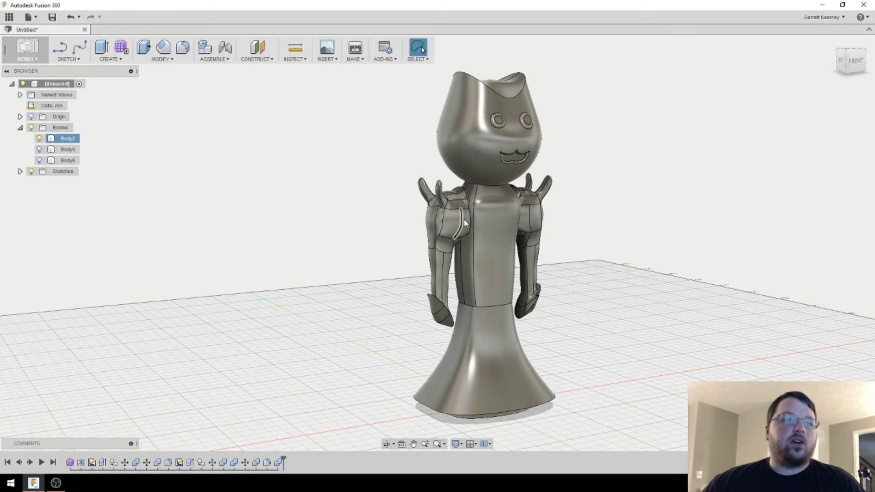
pyautogui.keyDown('shift'); pyautogui.moveTo(597, 271); pyautogui.dragTo(600, 257, button='middle'); pyautogui.keyUp('shift')
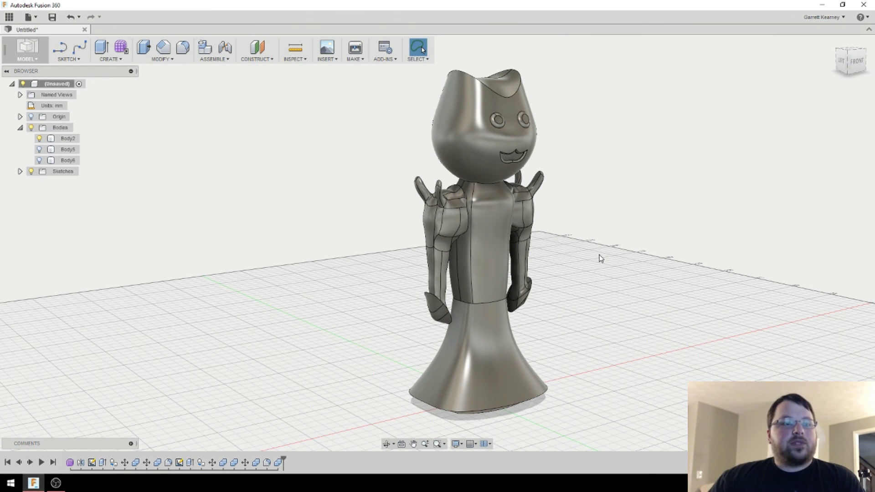
pyautogui.keyDown('shift'); pyautogui.moveTo(601, 259); pyautogui.dragTo(534, 293, button='middle'); pyautogui.keyUp('shift')
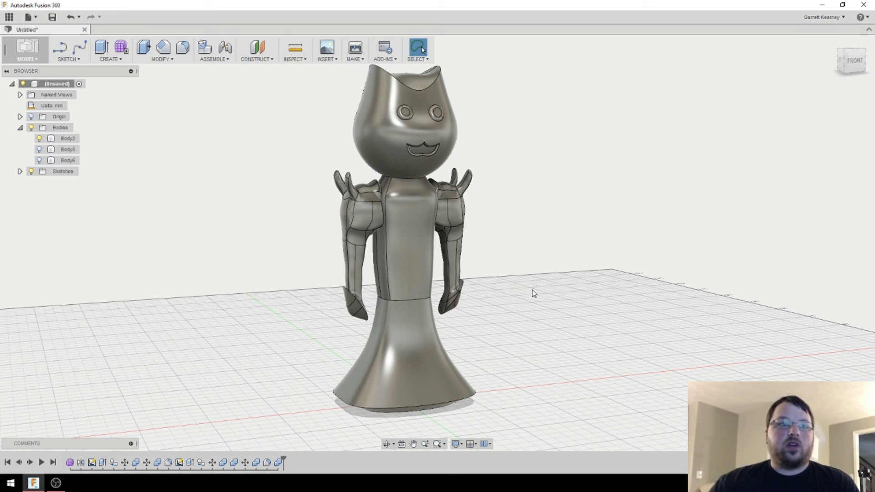